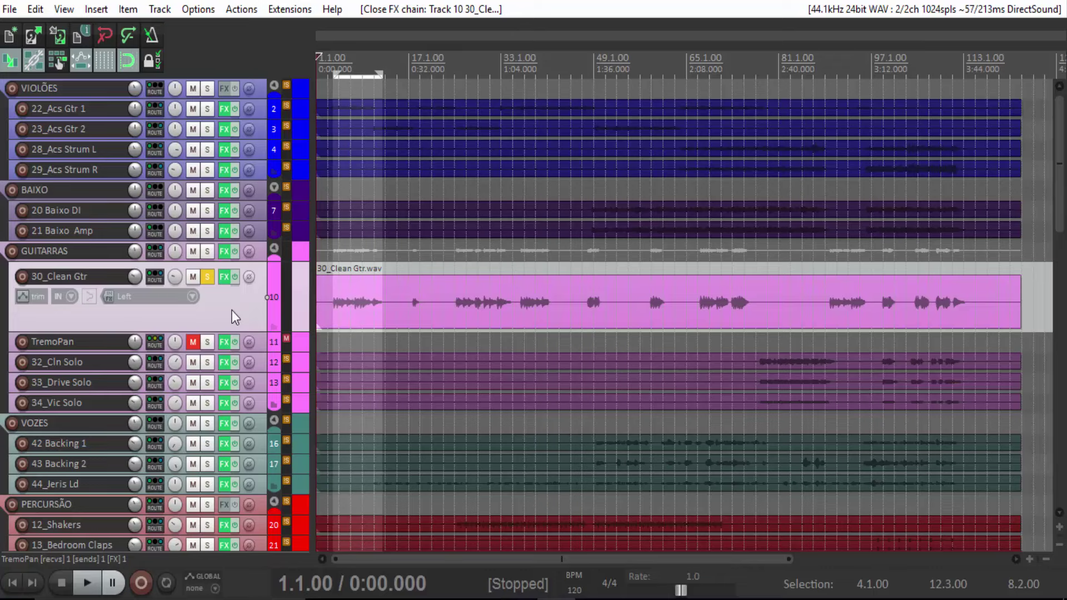
Step: Open the TremoPan track's plug-in and lower its L-Rate to about 11 o'clock and L-Depth to about 1 o'clock
{"action": "left_click", "coordinate": [224, 342]}
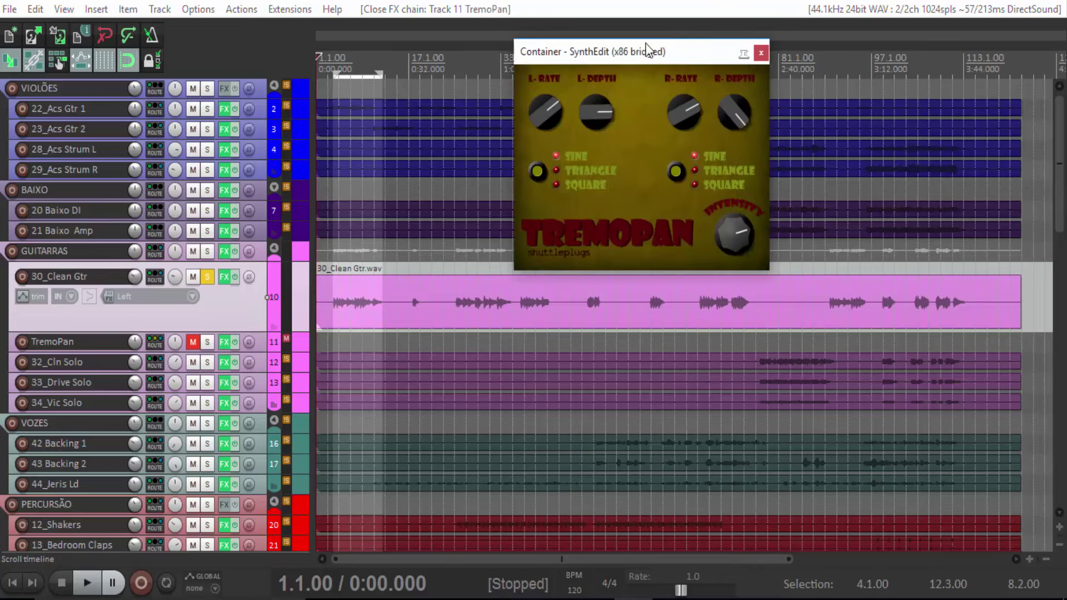
{"action": "left_click_drag", "start_coordinate": [508, 51], "coordinate": [552, 67]}
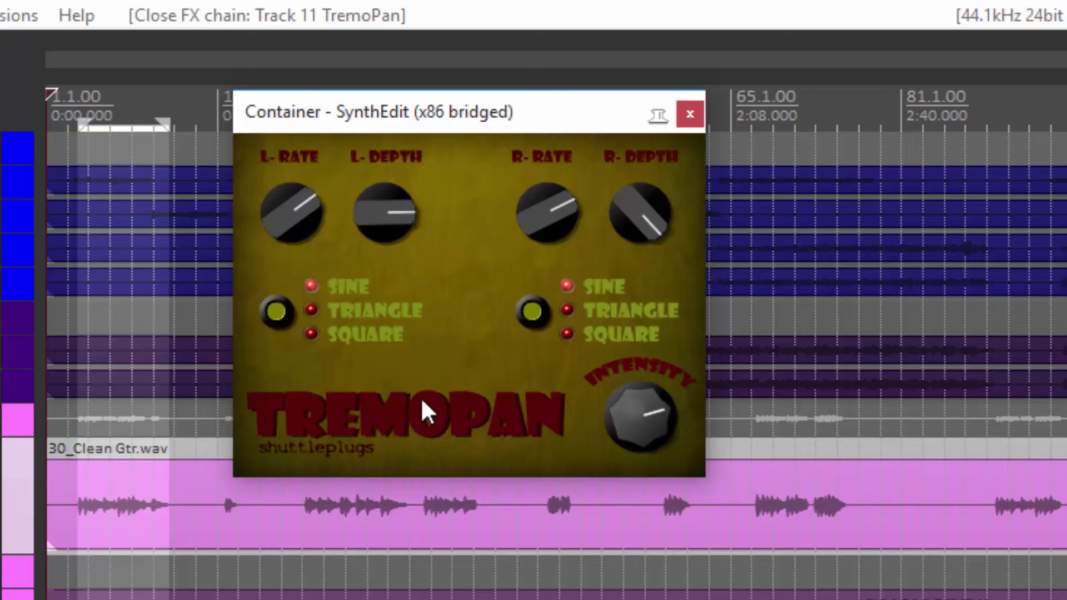
{"action": "left_click_drag", "start_coordinate": [296, 203], "coordinate": [298, 276]}
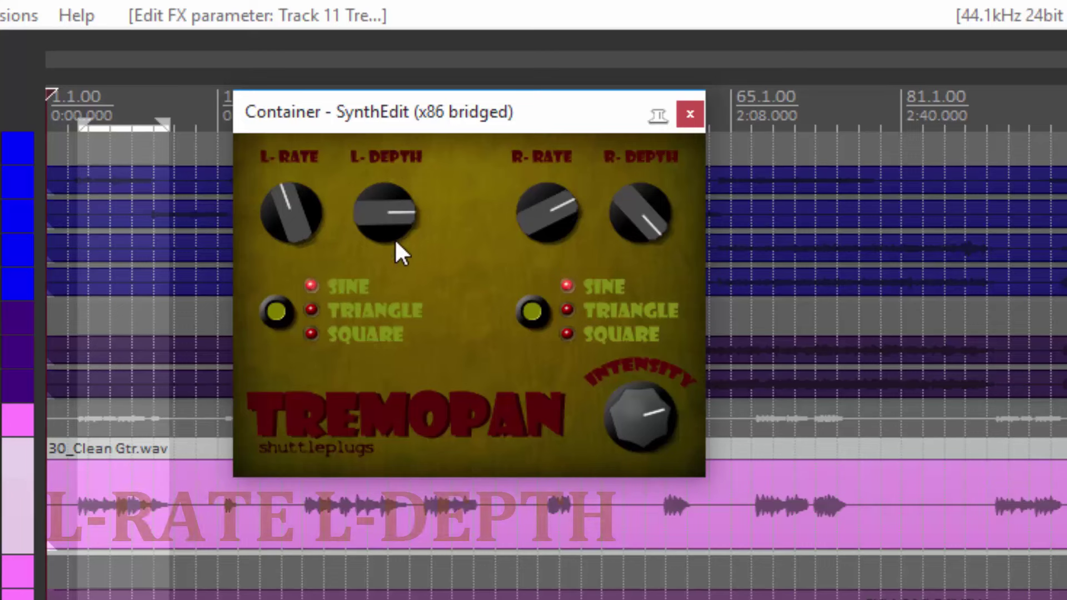
{"action": "left_click_drag", "start_coordinate": [399, 219], "coordinate": [378, 175]}
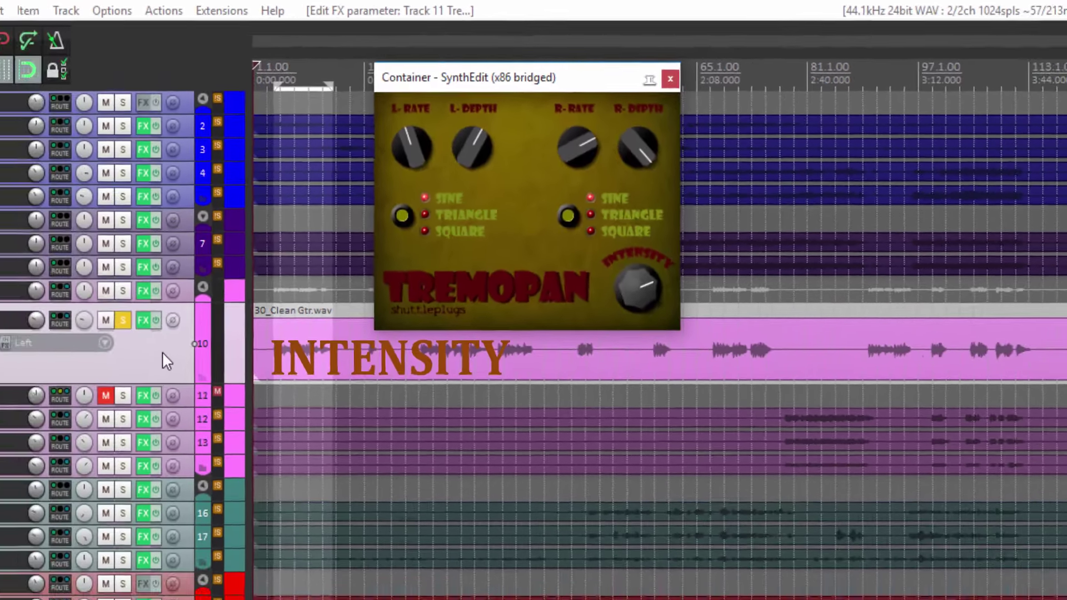
Step: Solo the GUITARRAS folder track and place the edit cursor at 9.1.00
{"action": "left_click", "coordinate": [240, 311]}
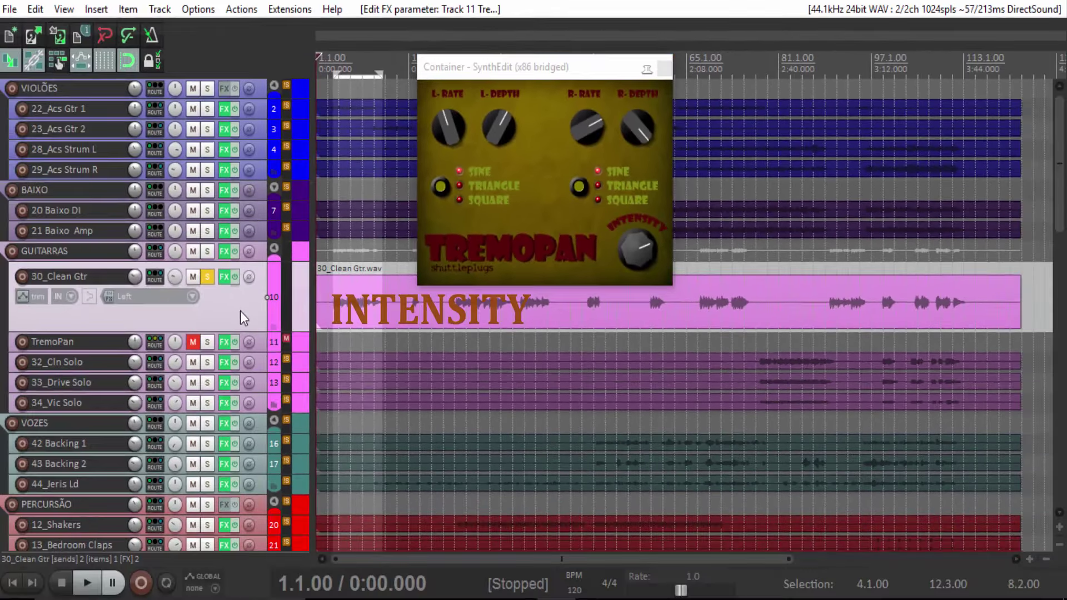
{"action": "left_click", "coordinate": [208, 252]}
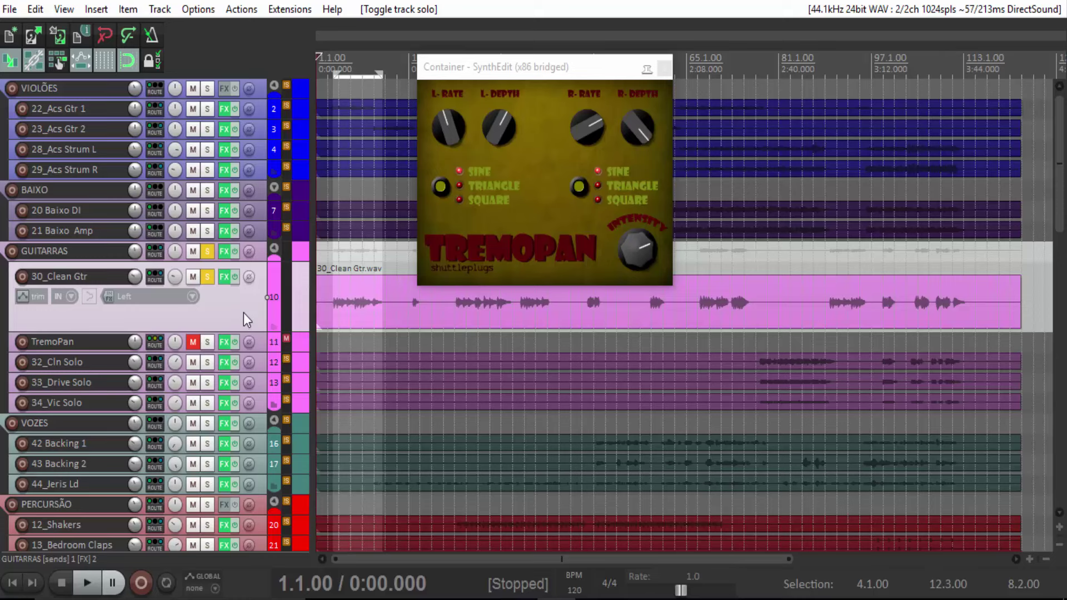
{"action": "left_click_drag", "start_coordinate": [592, 70], "coordinate": [629, 47]}
{"action": "left_click", "coordinate": [363, 255]}
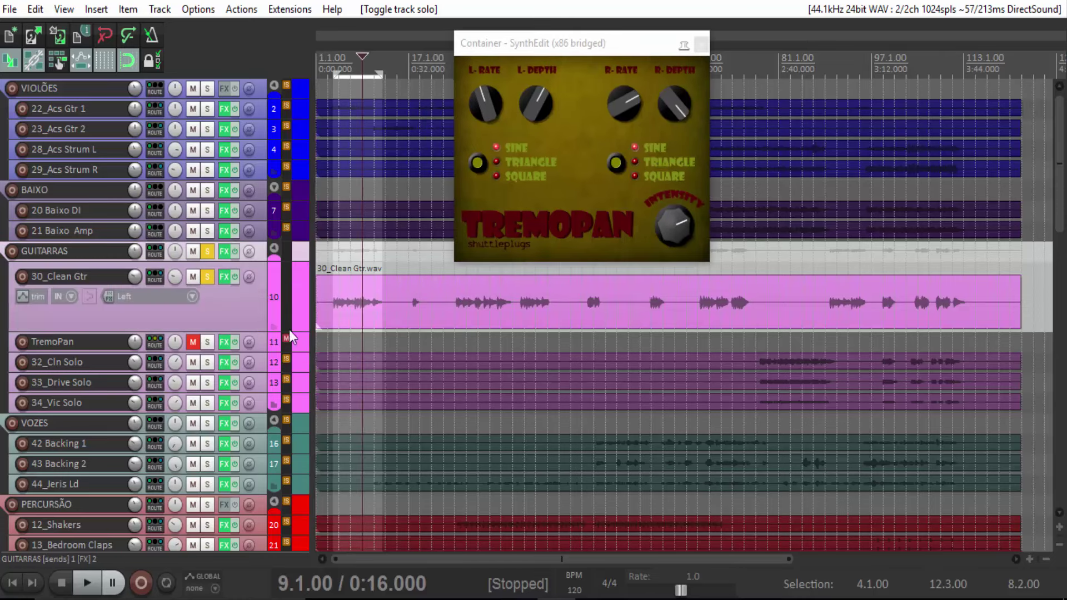
Step: Review the ReaEQ and OCHRE settings in the 30_Clean Gtr track's FX chain, then close the chain
{"action": "left_click", "coordinate": [224, 278]}
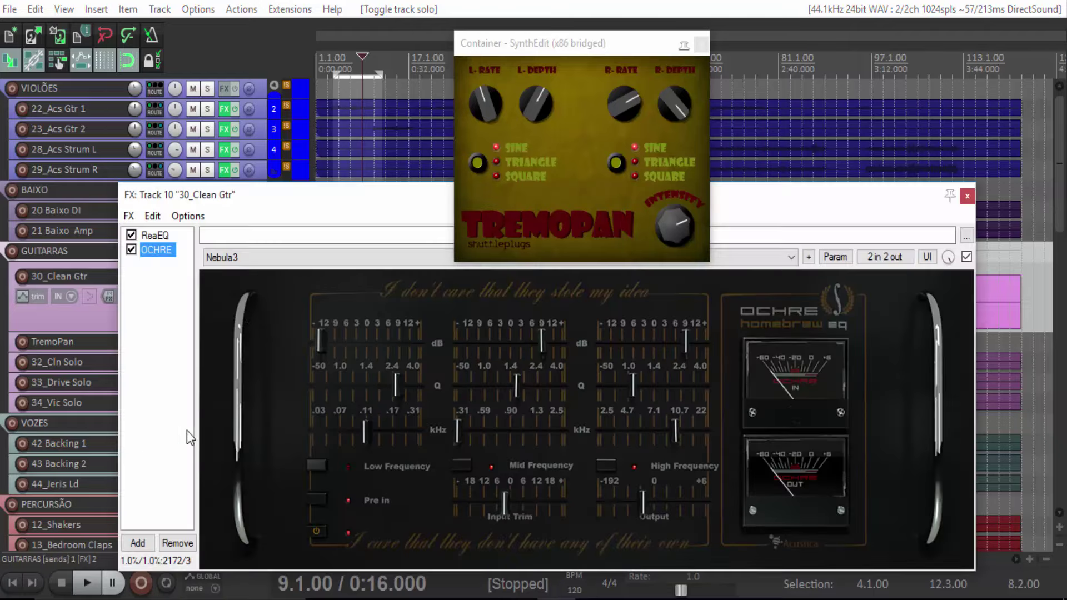
{"action": "key", "text": "Escape"}
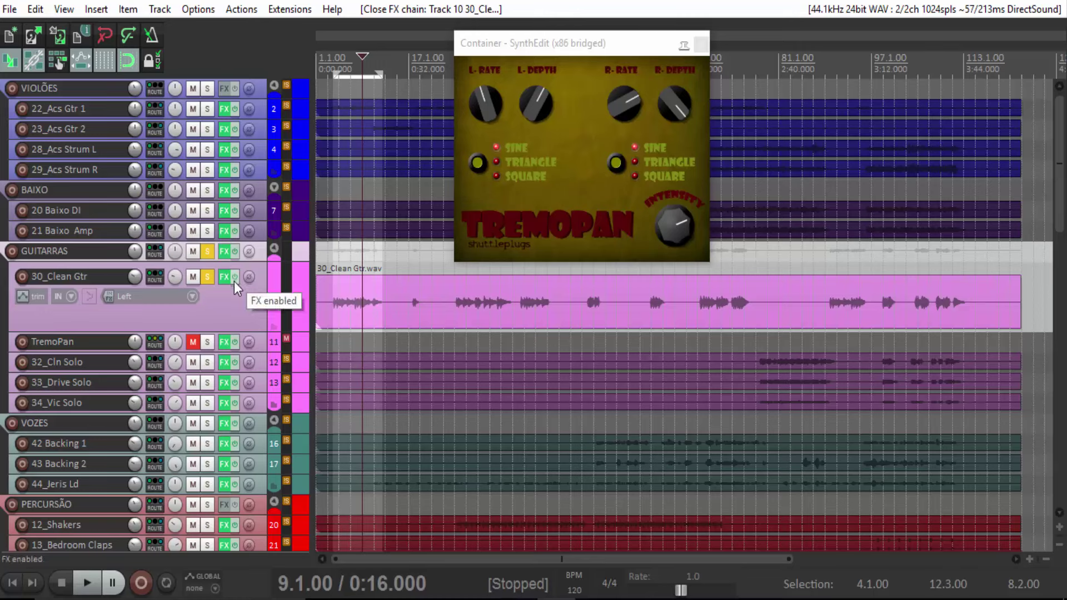
{"action": "left_click", "coordinate": [226, 278]}
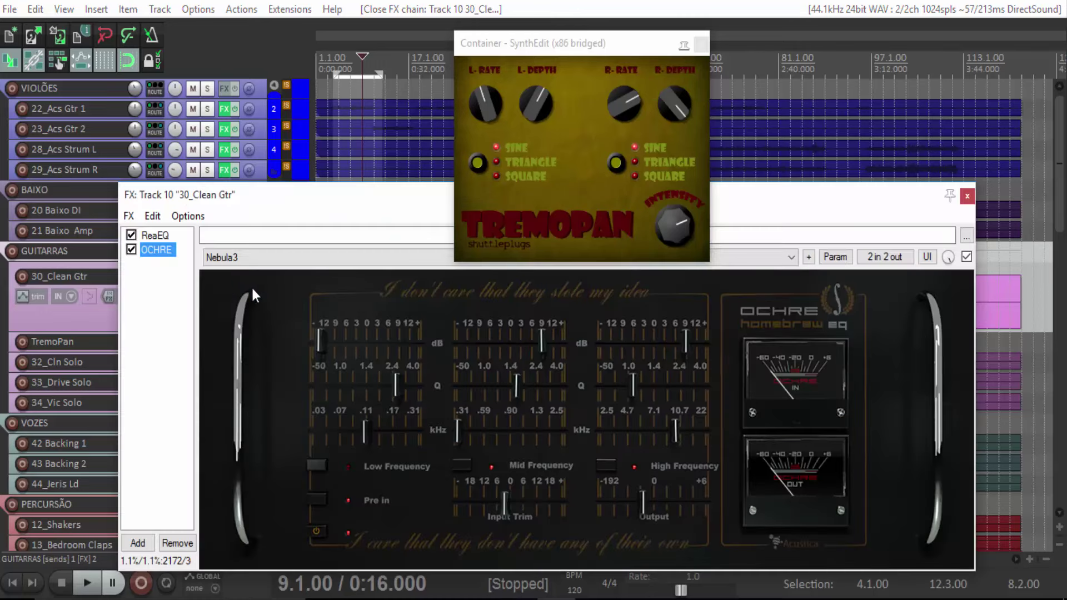
{"action": "left_click", "coordinate": [158, 236]}
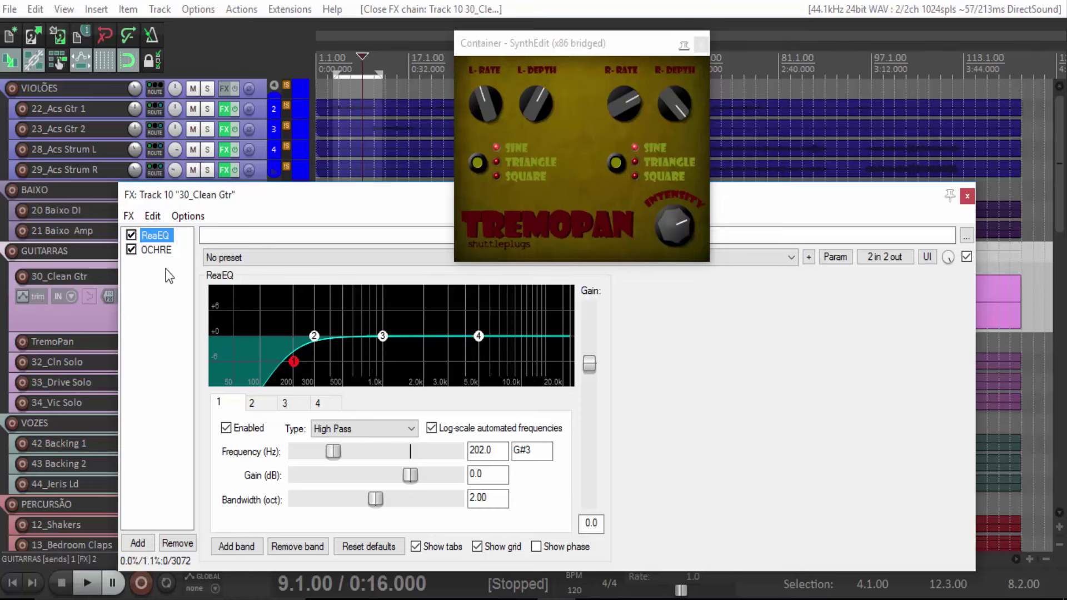
{"action": "left_click", "coordinate": [157, 250]}
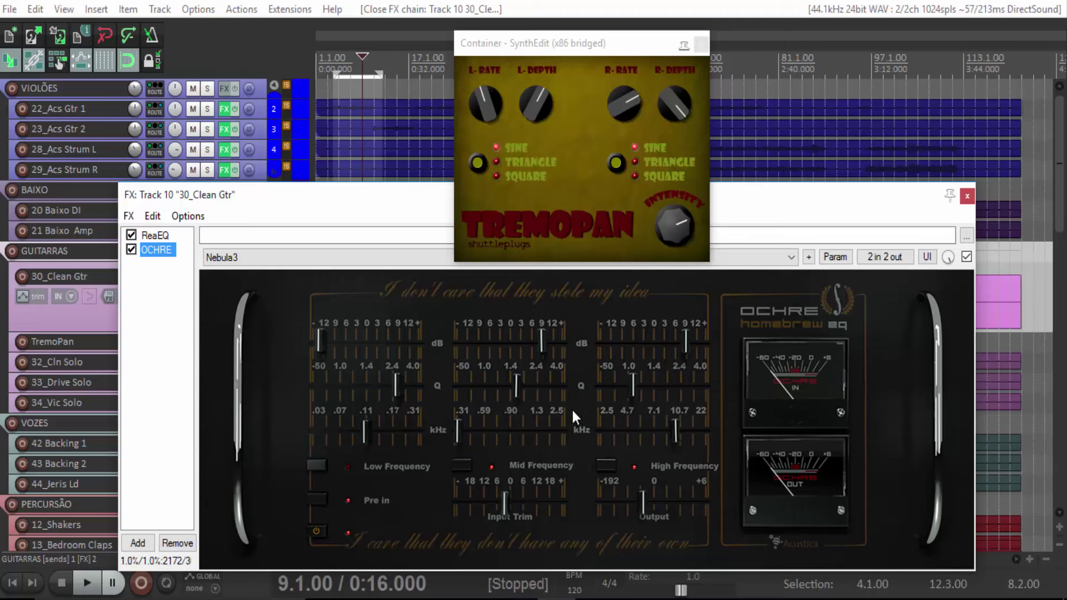
{"action": "left_click", "coordinate": [968, 196]}
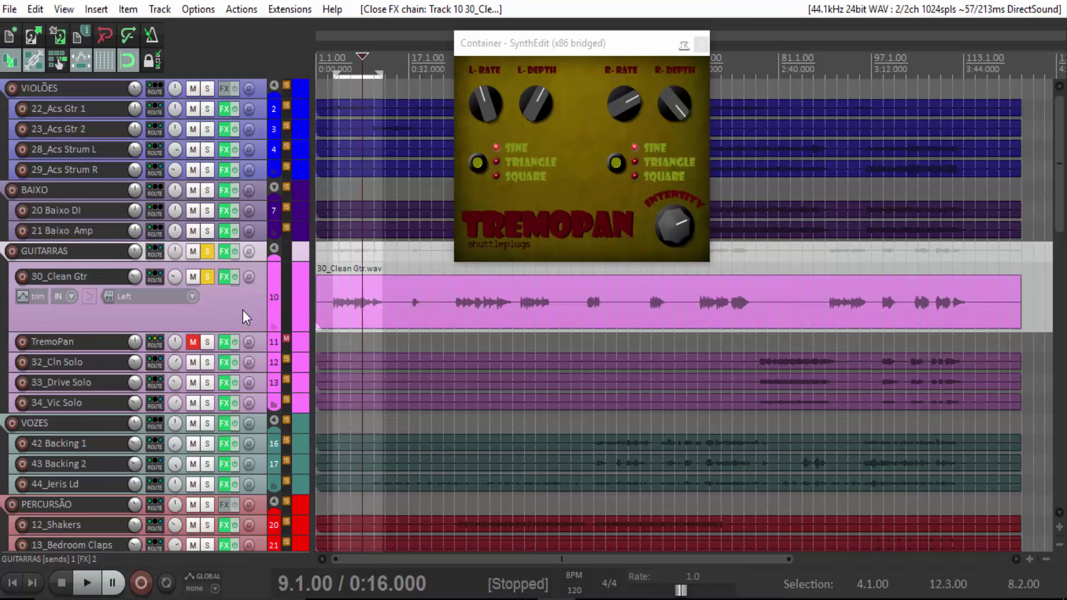
Step: Bypass the effects on 30_Clean Gtr and enlarge the TremoPan track to match its height
{"action": "left_click", "coordinate": [235, 277]}
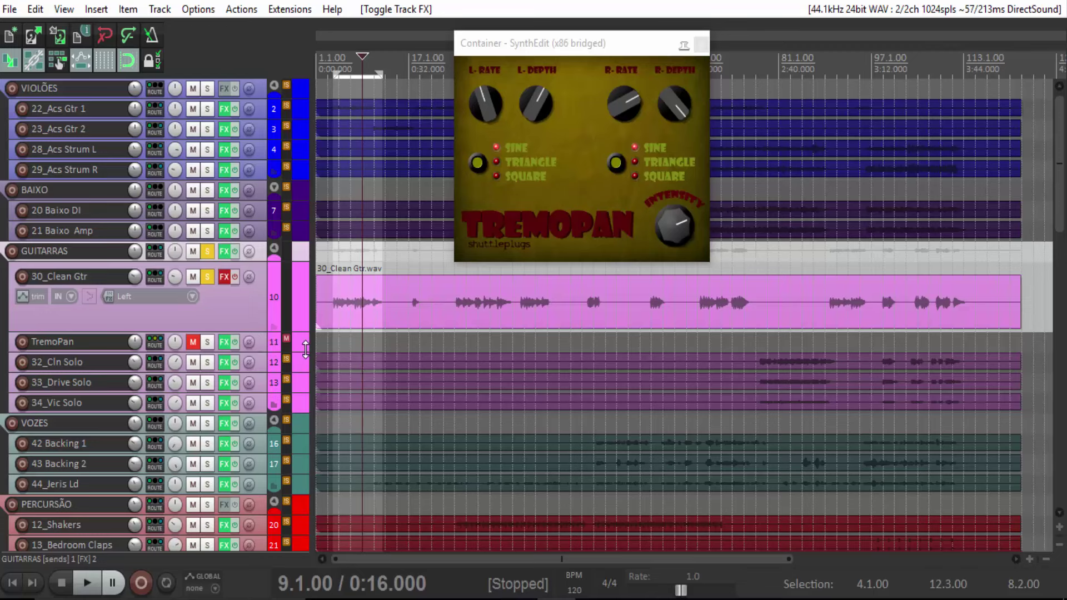
{"action": "left_click_drag", "start_coordinate": [305, 349], "coordinate": [303, 398]}
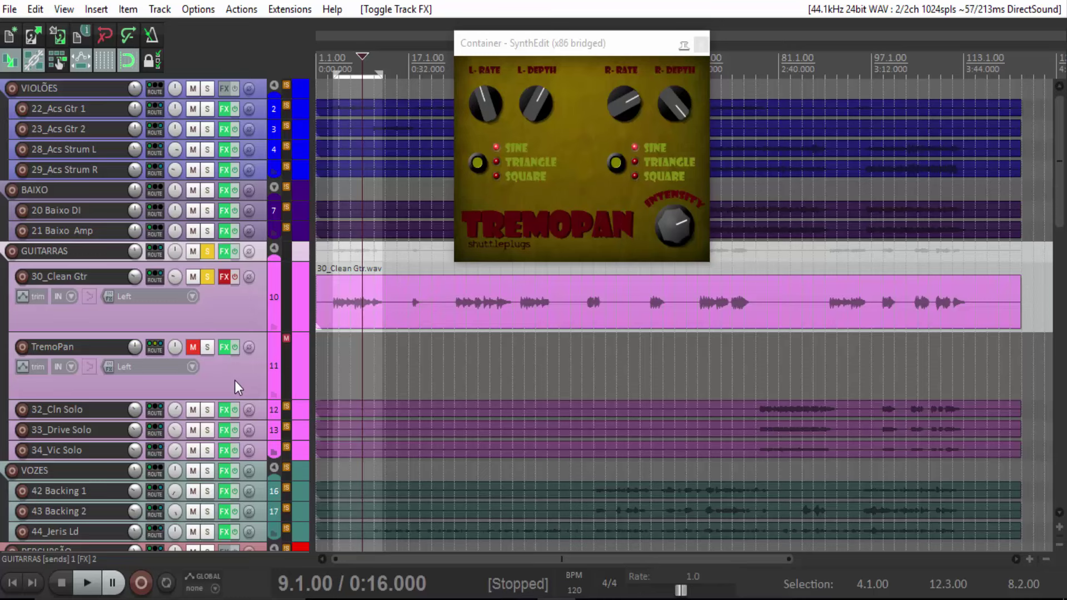
{"action": "left_click", "coordinate": [238, 309]}
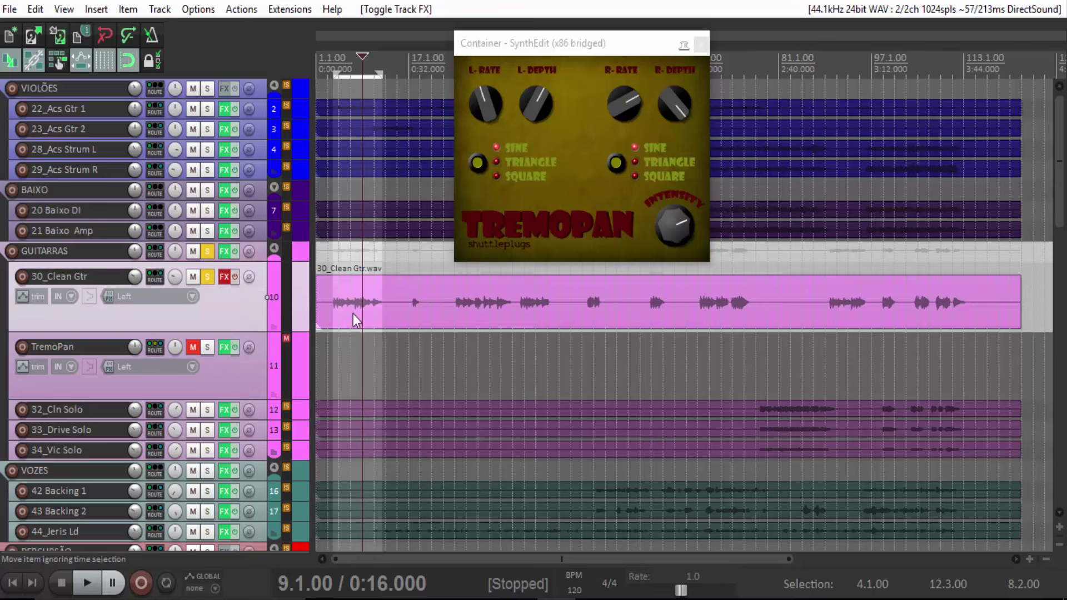
{"action": "left_click", "coordinate": [242, 381]}
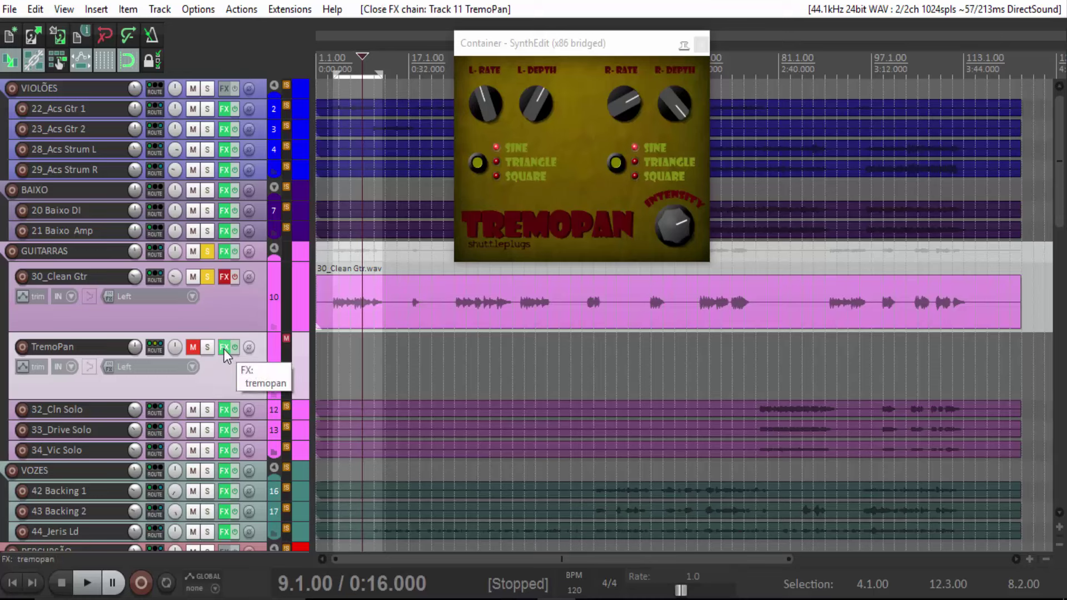
{"action": "left_click", "coordinate": [545, 49]}
{"action": "left_click_drag", "start_coordinate": [546, 42], "coordinate": [576, 69]}
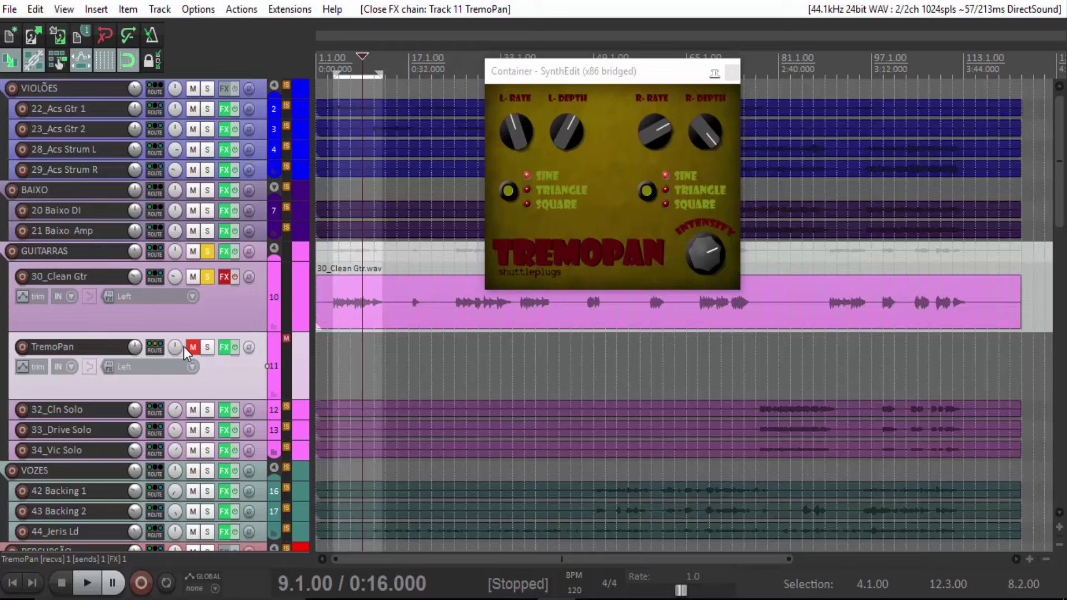
Step: Mute the REVERB. VIOLÕES, DELAY GUITARRAS SOLO and COMP. GUITARRAS effect tracks
{"action": "scroll", "coordinate": [238, 381], "scroll_direction": "down", "scroll_amount": 10}
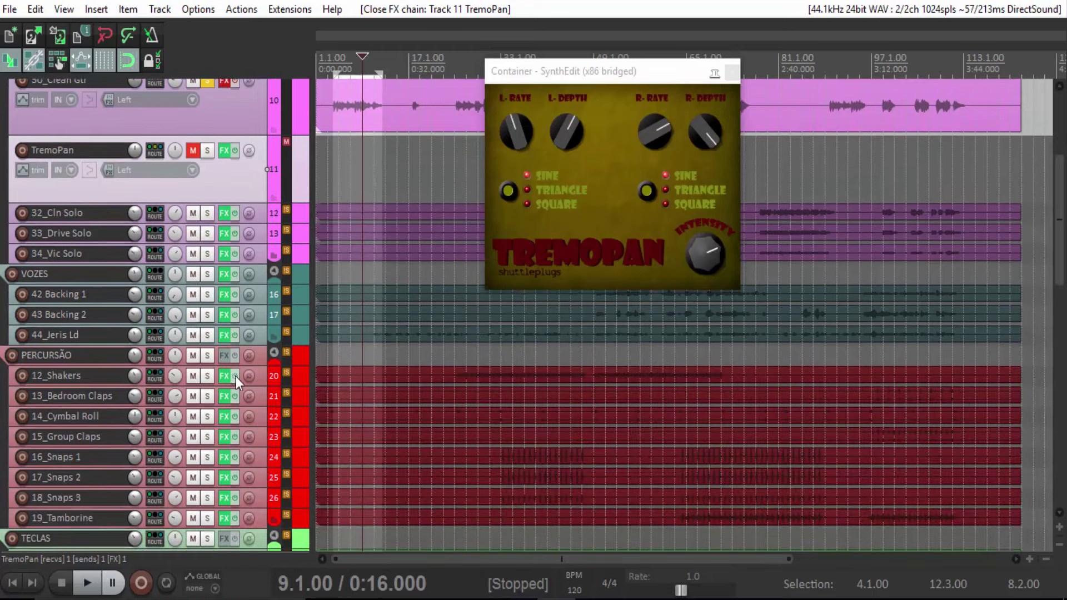
{"action": "scroll", "coordinate": [170, 482], "scroll_direction": "down", "scroll_amount": 10}
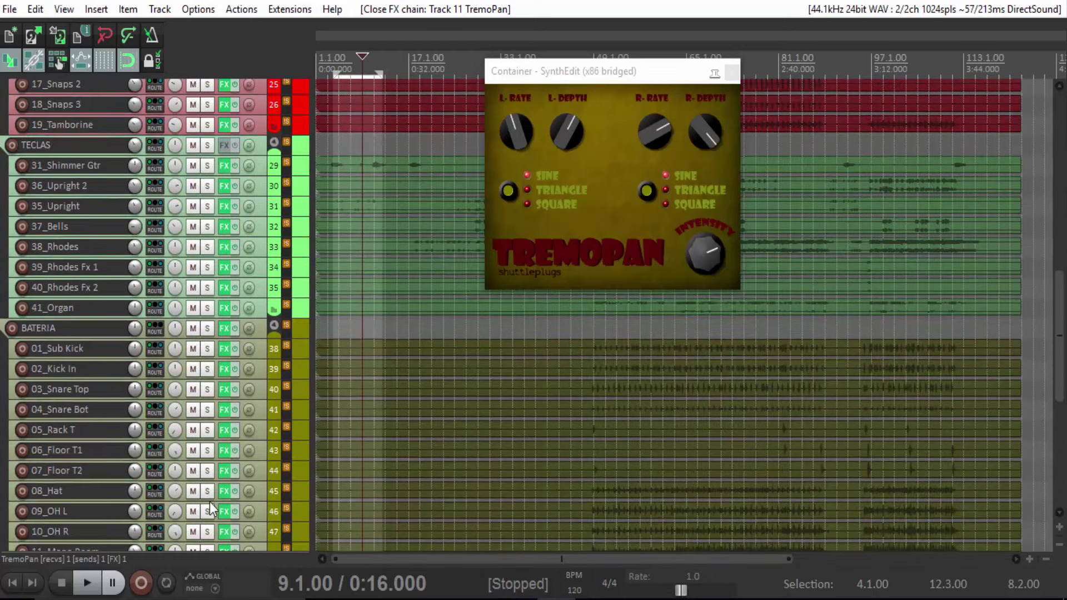
{"action": "scroll", "coordinate": [229, 411], "scroll_direction": "down", "scroll_amount": 3}
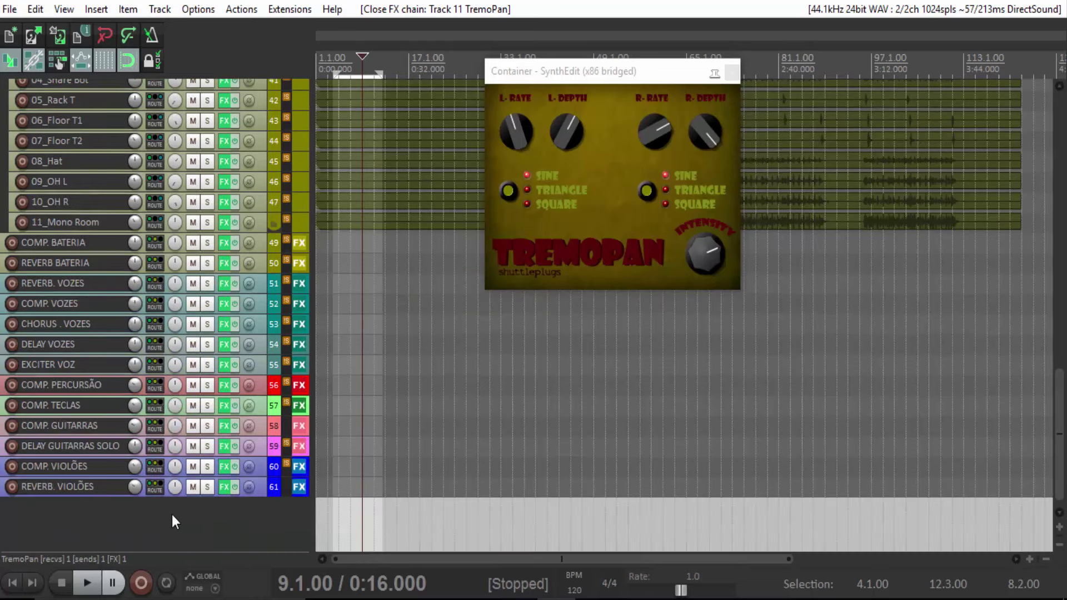
{"action": "left_click", "coordinate": [193, 488]}
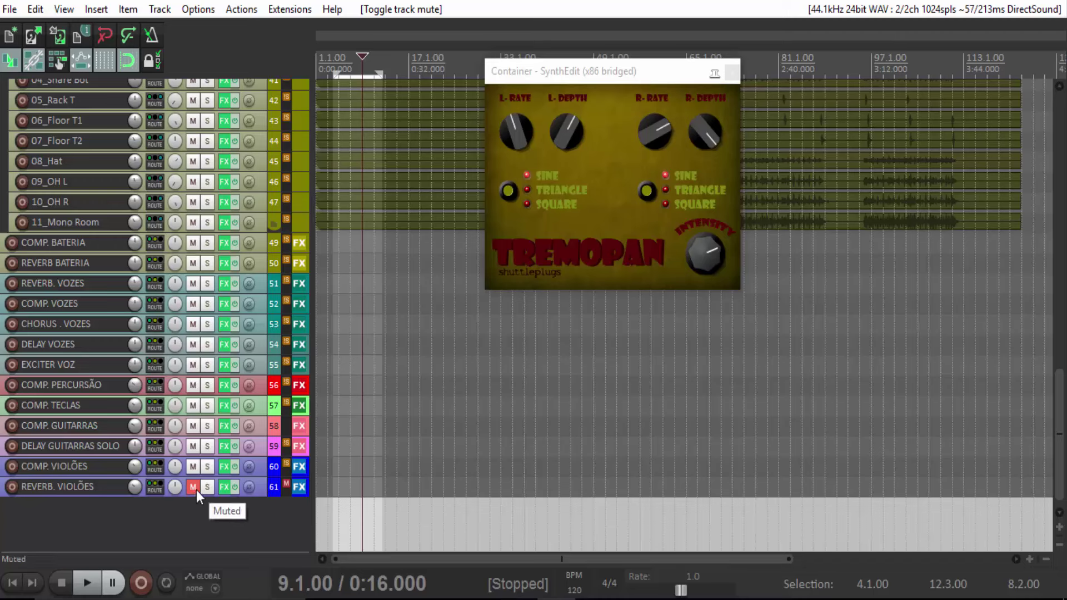
{"action": "left_click", "coordinate": [193, 448]}
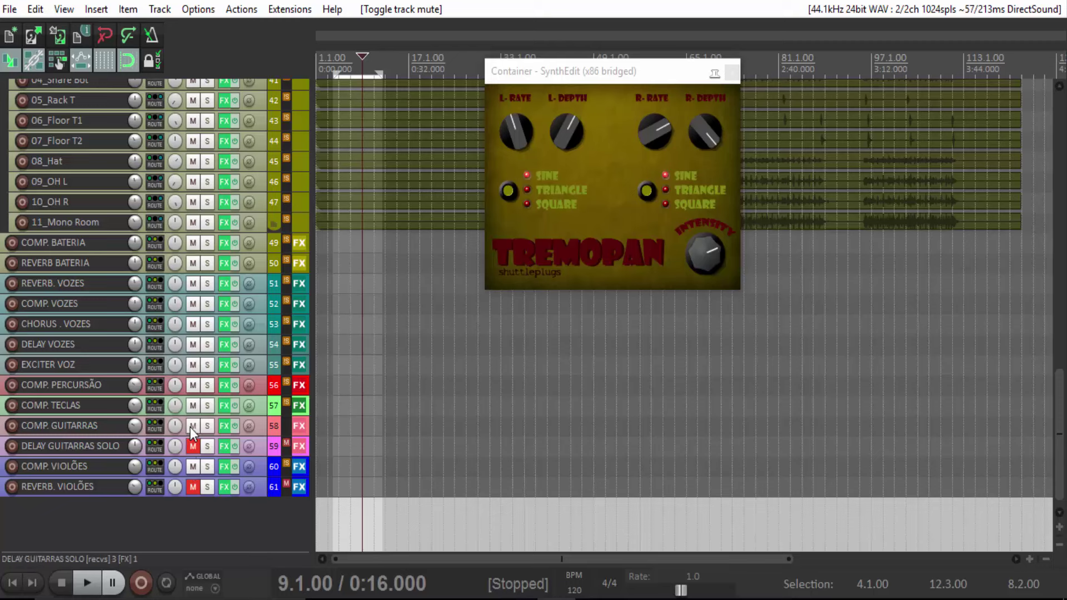
Step: Turn off solo on the GUITARRAS folder track and start playback with only 30_Clean Gtr soloed
{"action": "scroll", "coordinate": [233, 445], "scroll_direction": "up", "scroll_amount": 10}
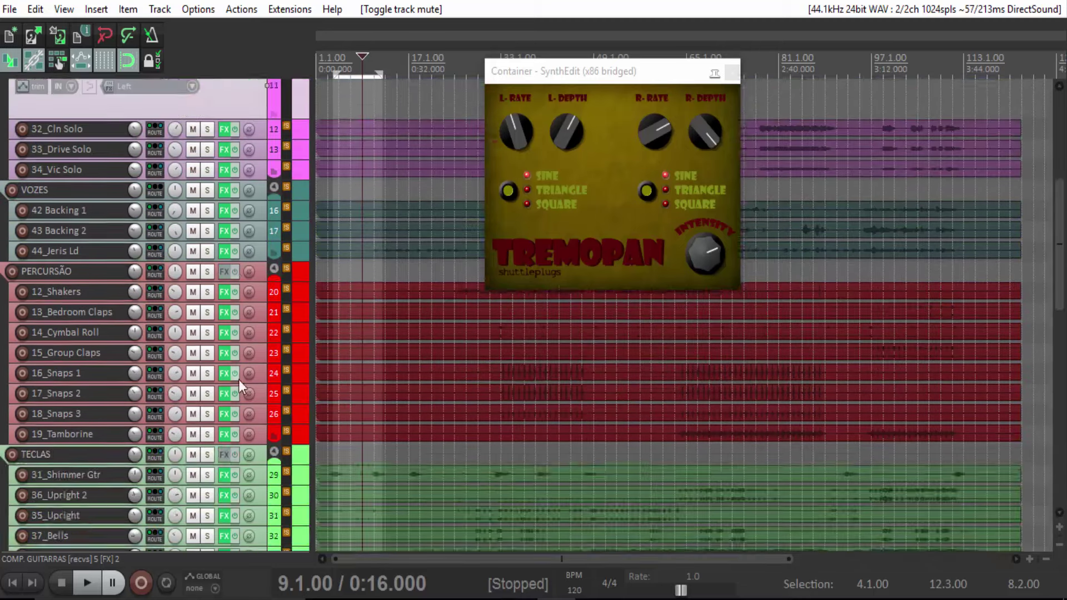
{"action": "scroll", "coordinate": [238, 379], "scroll_direction": "up", "scroll_amount": 5}
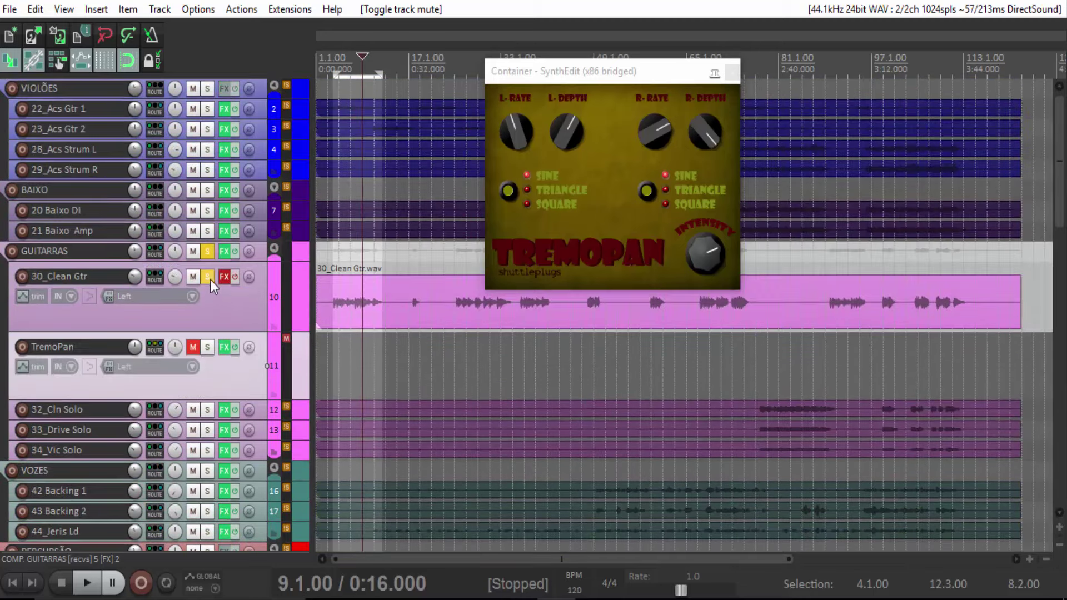
{"action": "left_click", "coordinate": [207, 252]}
{"action": "key", "text": "space"}
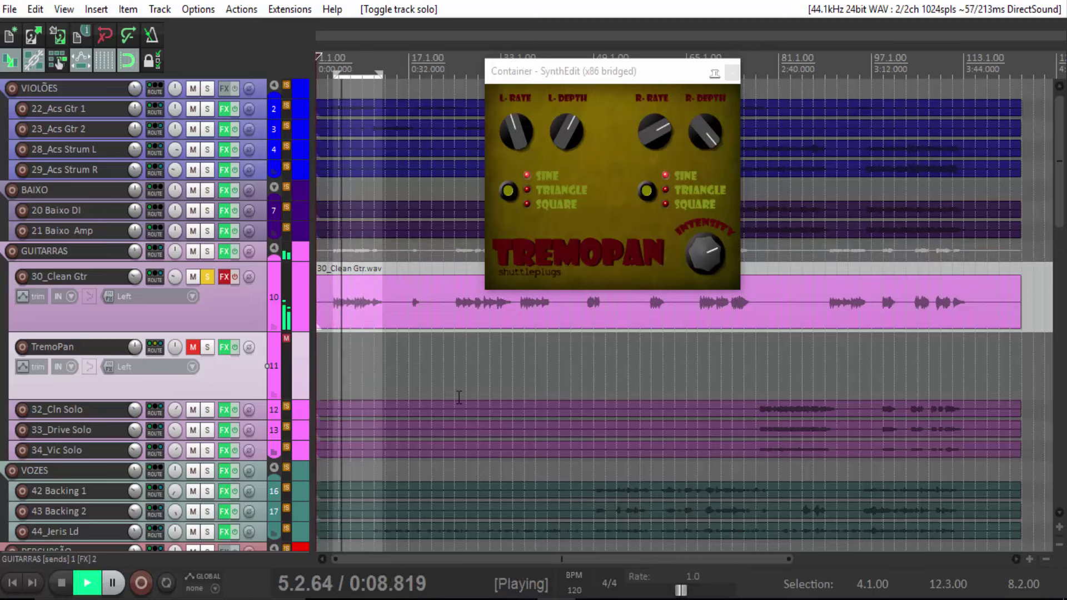
Step: Turn on repeat, check the mutes on the effect tracks during playback, and stop the transport
{"action": "scroll", "coordinate": [239, 431], "scroll_direction": "down", "scroll_amount": 15}
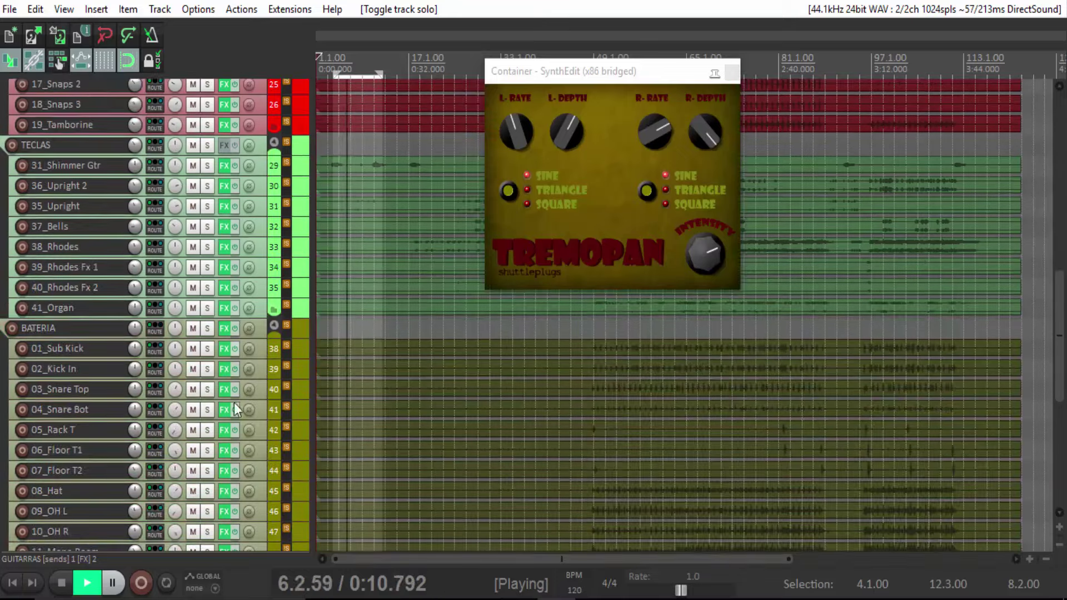
{"action": "left_click", "coordinate": [165, 582]}
{"action": "scroll", "coordinate": [212, 456], "scroll_direction": "down", "scroll_amount": 8}
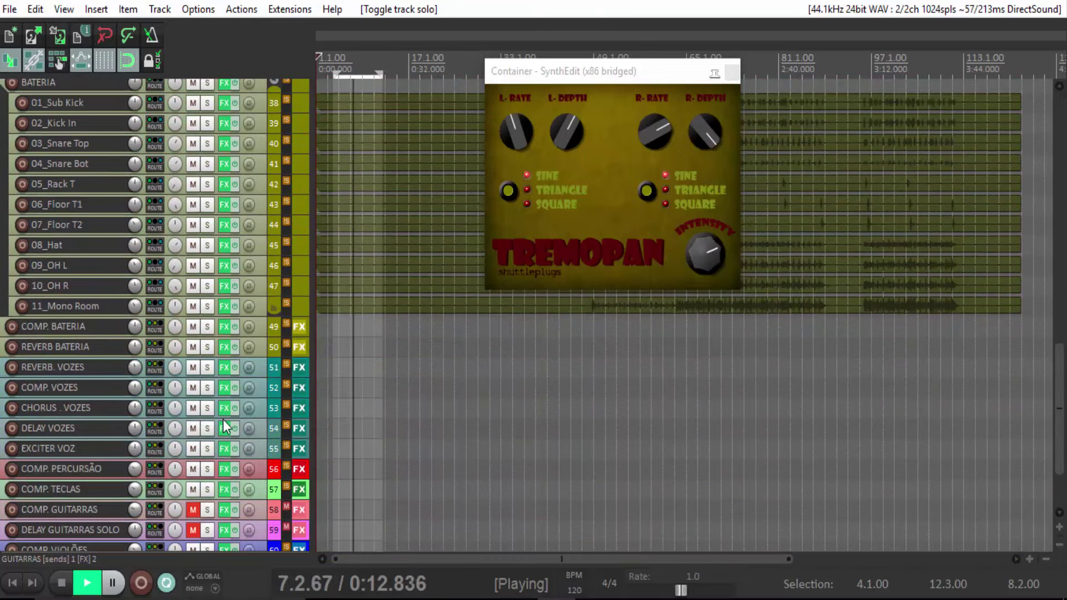
{"action": "scroll", "coordinate": [248, 420], "scroll_direction": "up", "scroll_amount": 20}
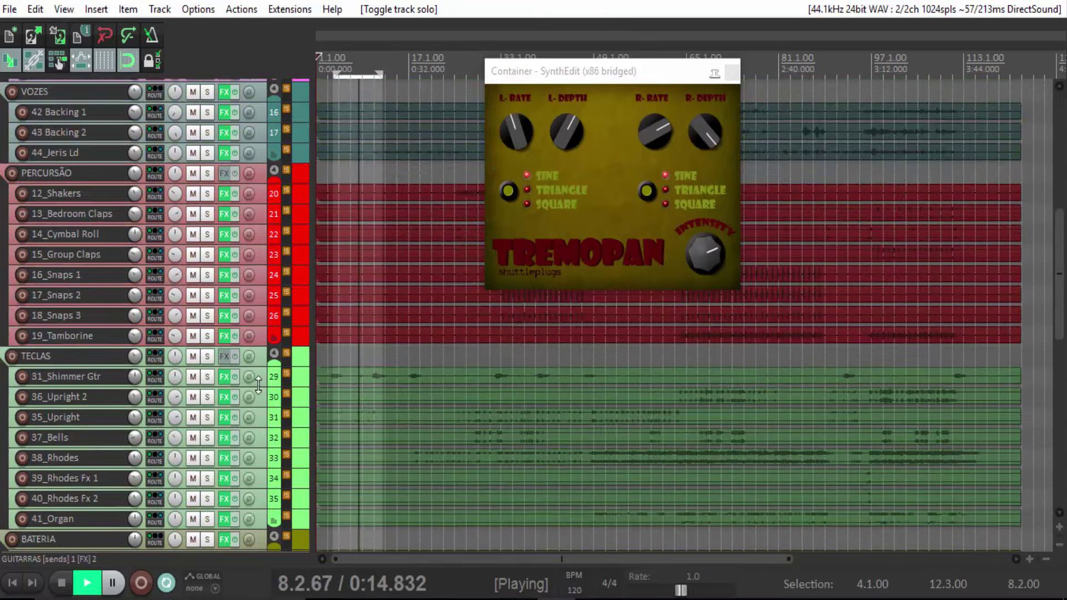
{"action": "scroll", "coordinate": [257, 382], "scroll_direction": "up", "scroll_amount": 2}
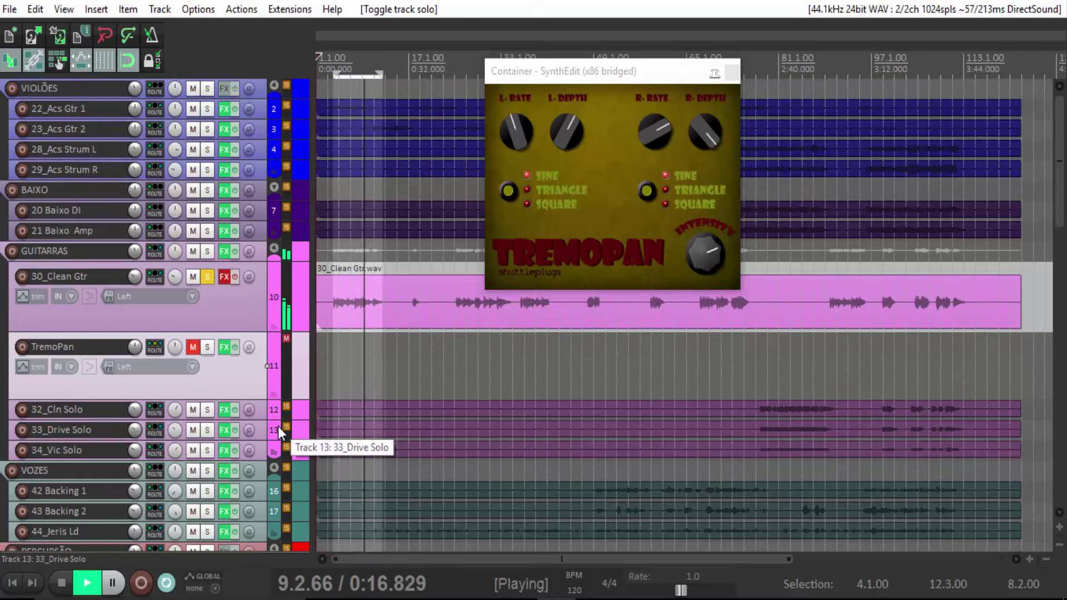
{"action": "left_click", "coordinate": [63, 582]}
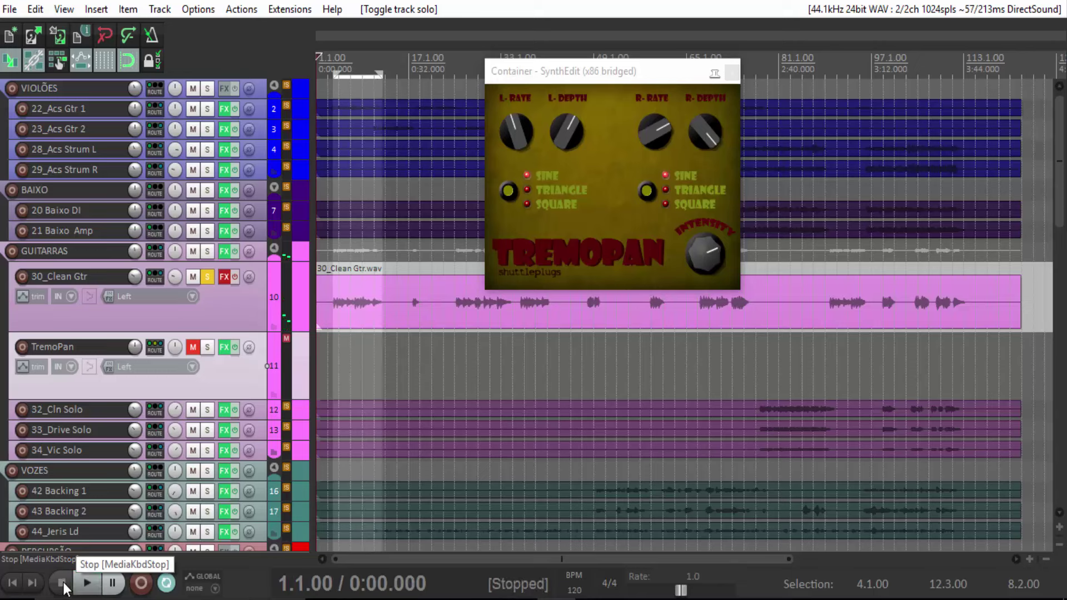
Step: Toggle the 30_Clean Gtr effects on and back to bypass, and play the dry guitar from the start
{"action": "left_click", "coordinate": [247, 304]}
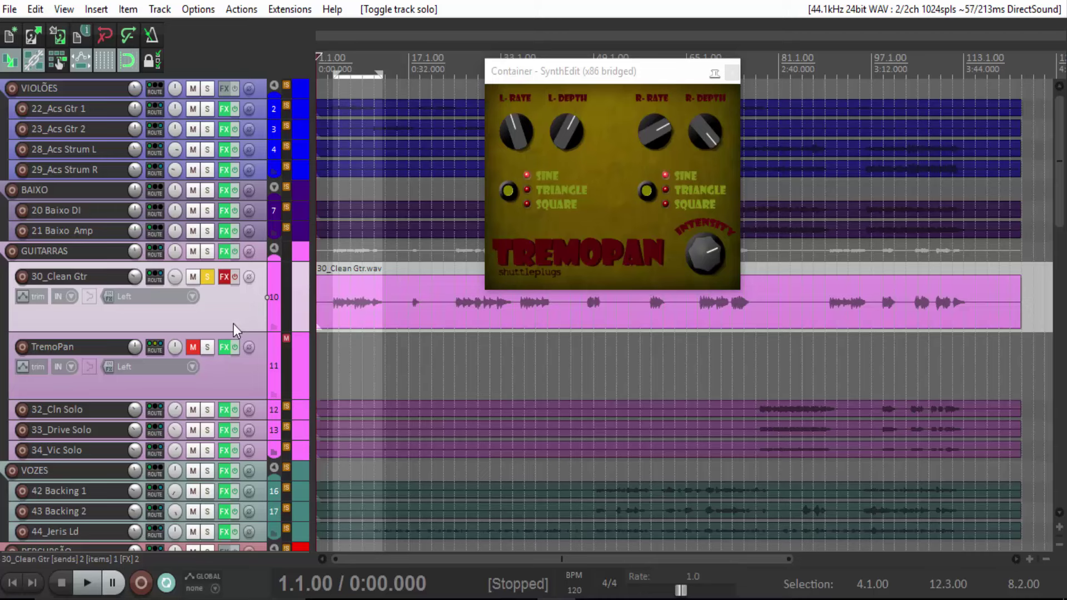
{"action": "left_click", "coordinate": [234, 276]}
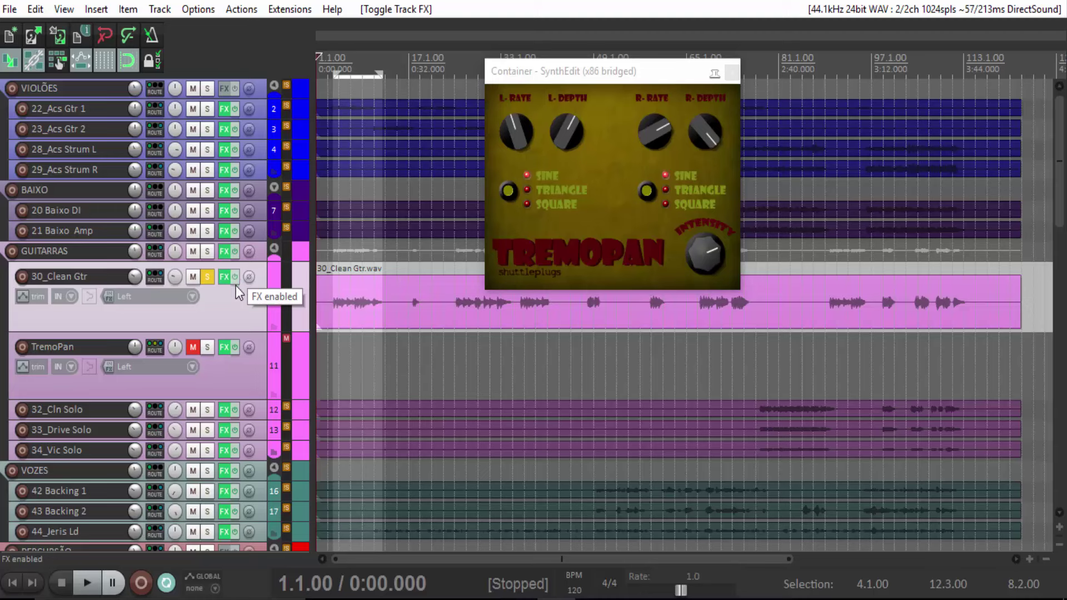
{"action": "left_click", "coordinate": [234, 275]}
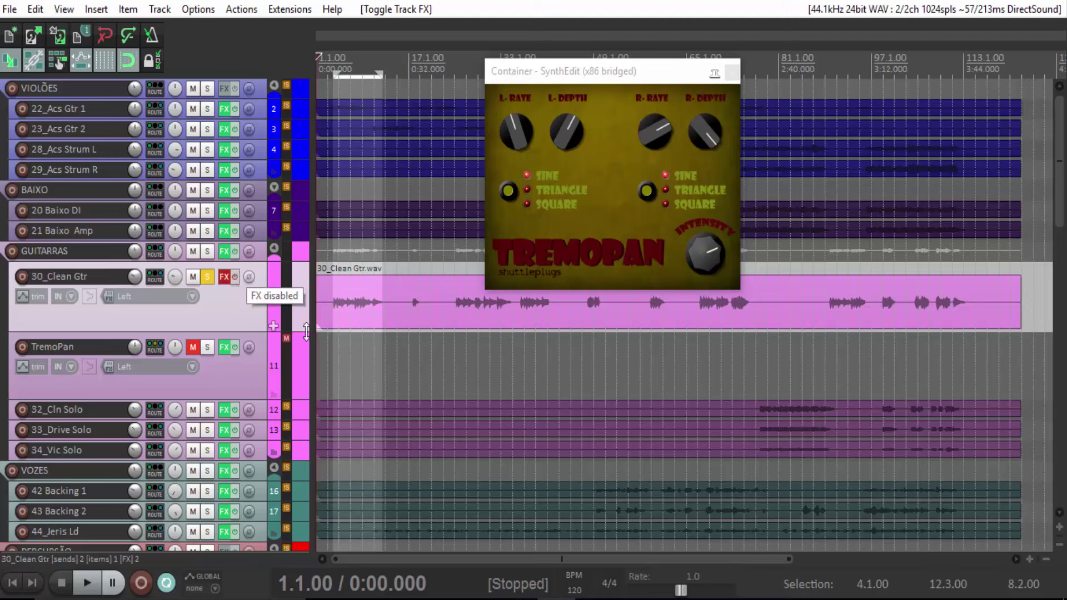
{"action": "left_click", "coordinate": [87, 582]}
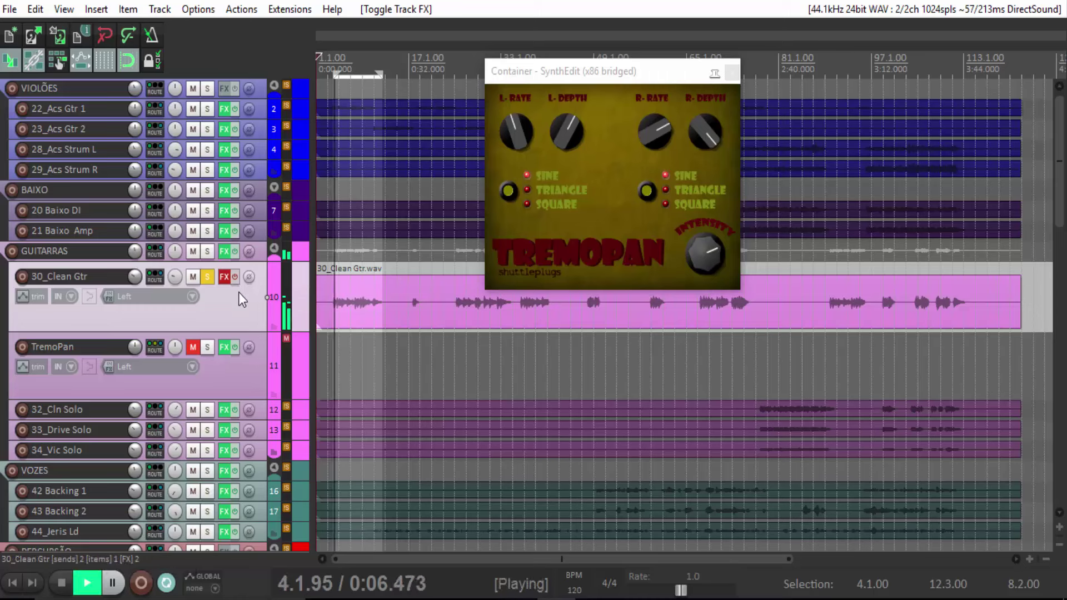
Step: Toggle the 30_Clean Gtr effects on, to bypass and back on during playback, and stop the transport
{"action": "left_click", "coordinate": [234, 276]}
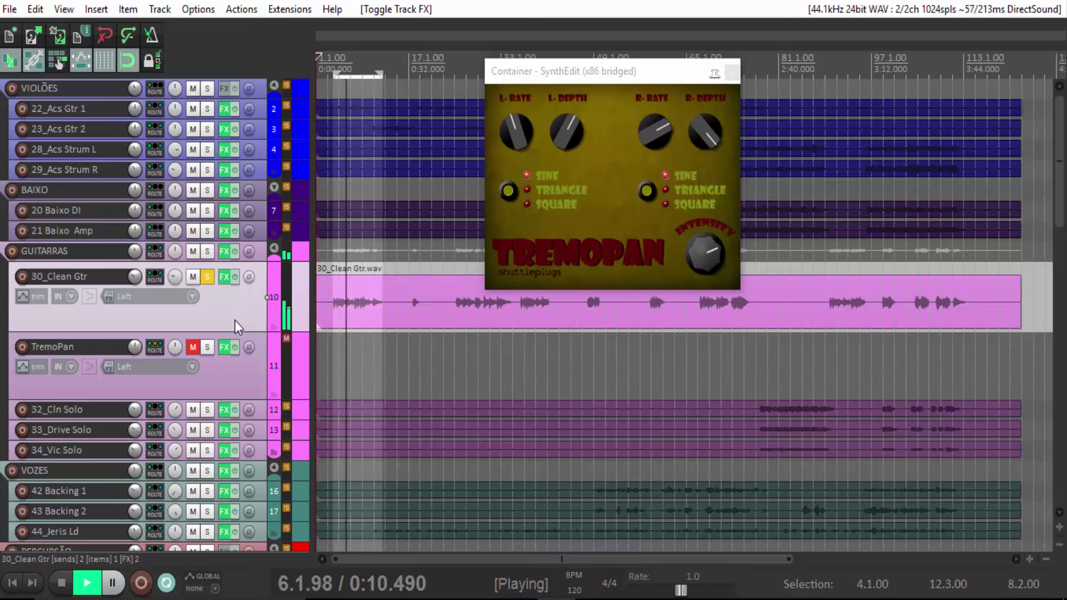
{"action": "left_click", "coordinate": [237, 279]}
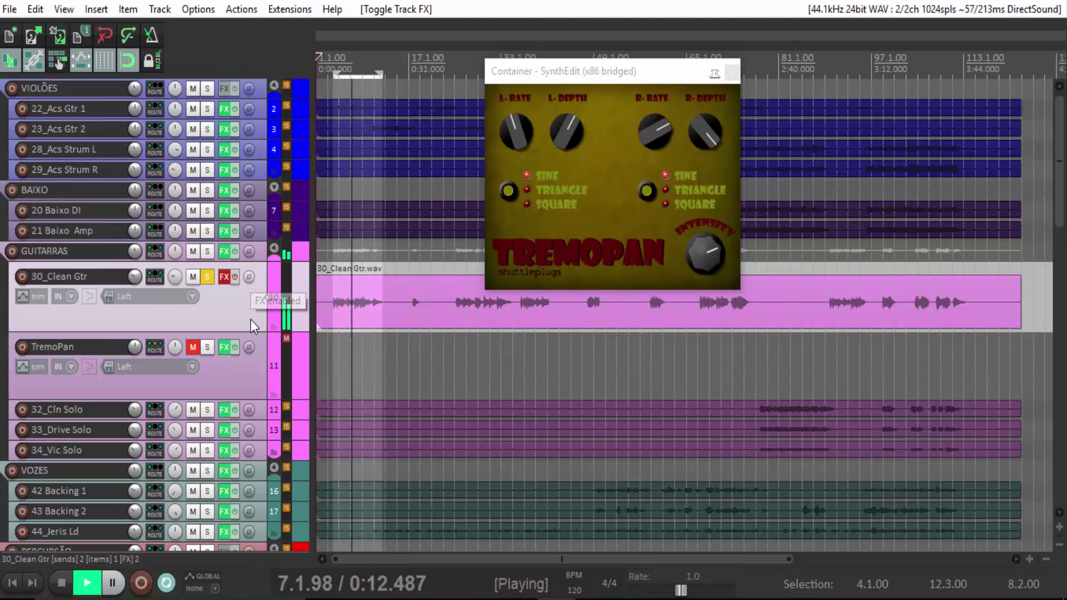
{"action": "left_click", "coordinate": [232, 276]}
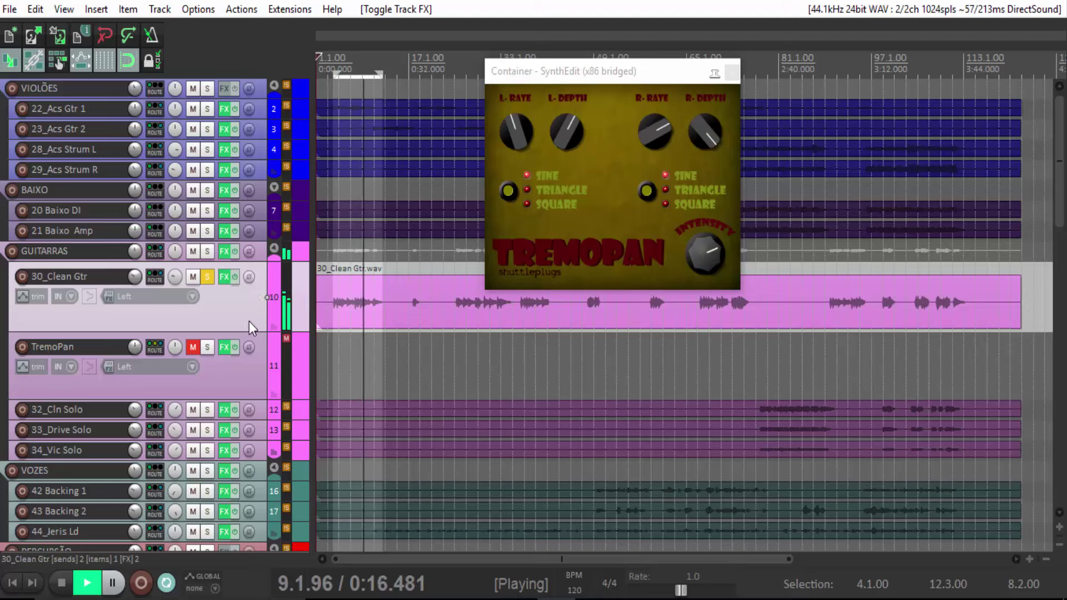
{"action": "left_click", "coordinate": [63, 583]}
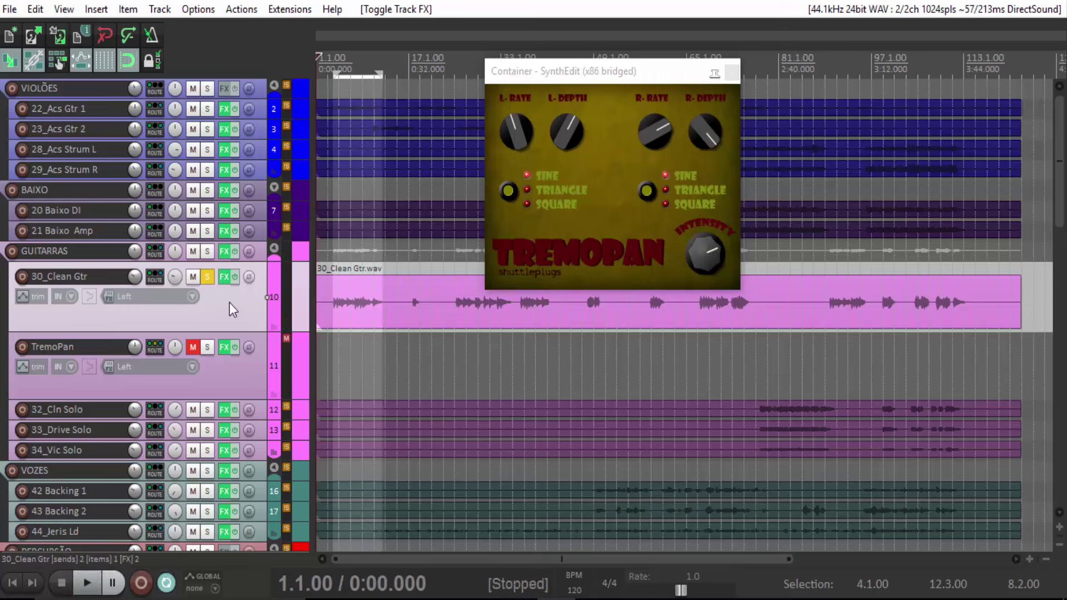
Step: Look at the ReaEQ and OCHRE effects chain of 30_Clean Gtr, shift the TremoPan window slightly, and close the chain
{"action": "left_click", "coordinate": [226, 276]}
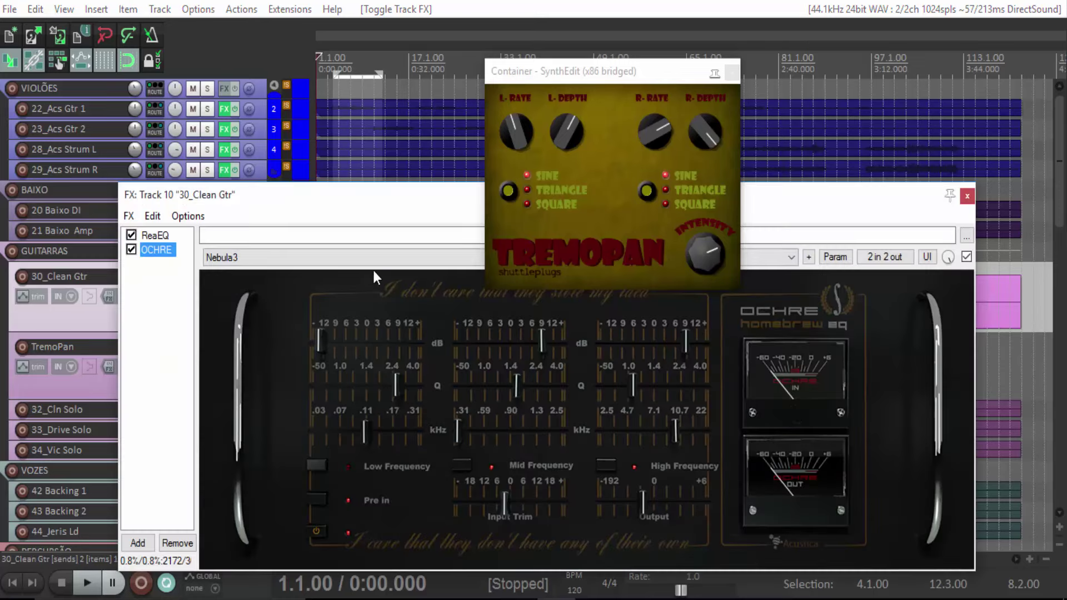
{"action": "left_click_drag", "start_coordinate": [573, 71], "coordinate": [560, 69]}
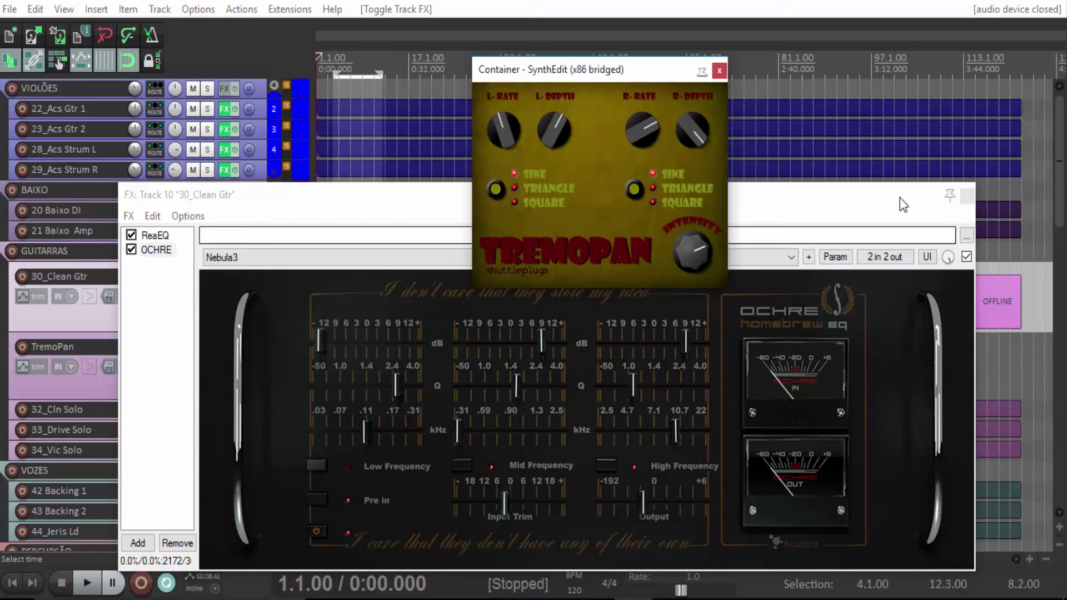
{"action": "left_click", "coordinate": [968, 196]}
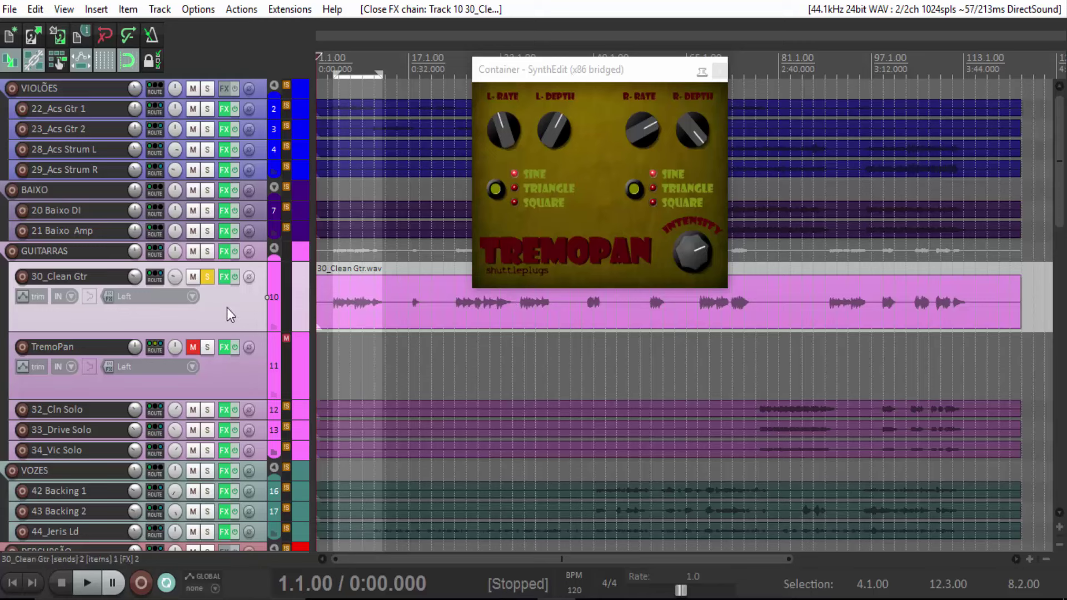
Step: Check the sends of 30_Clean Gtr, start playback, and unmute the TremoPan track
{"action": "mouse_move", "coordinate": [155, 274]}
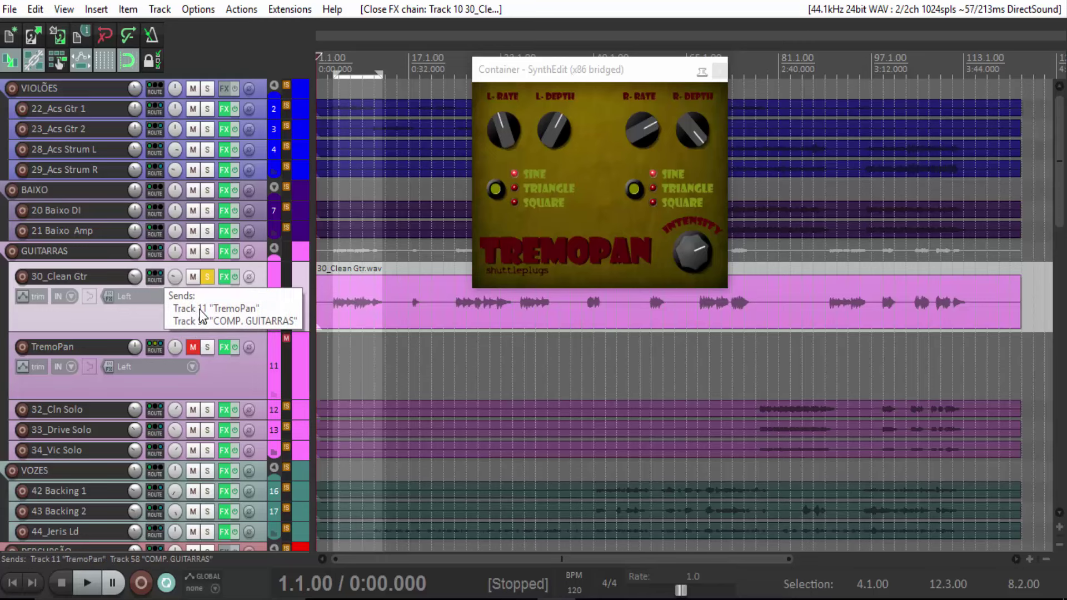
{"action": "left_click", "coordinate": [219, 386]}
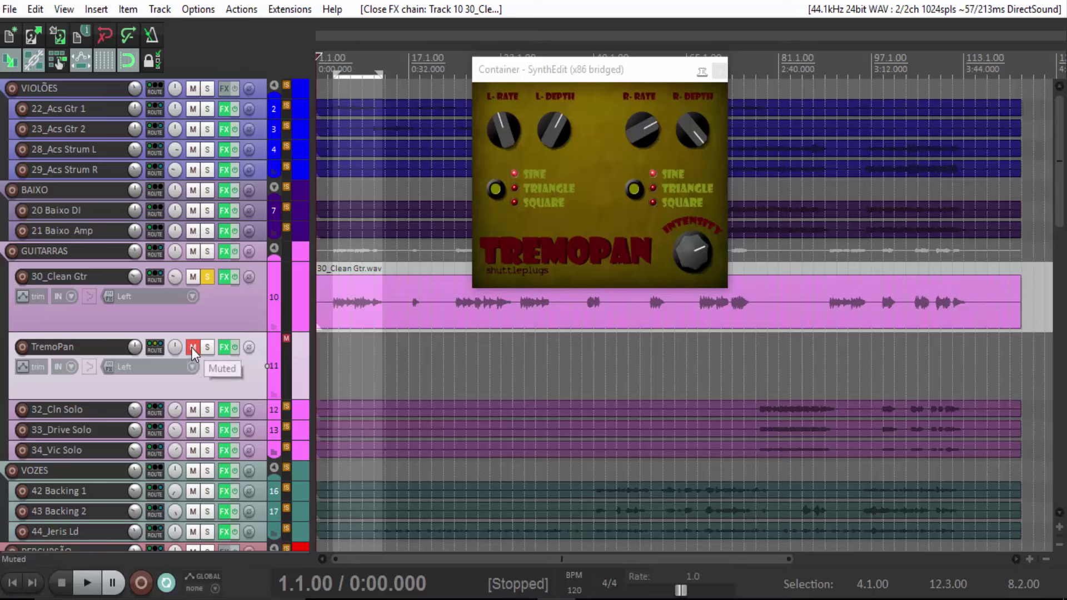
{"action": "left_click", "coordinate": [88, 583]}
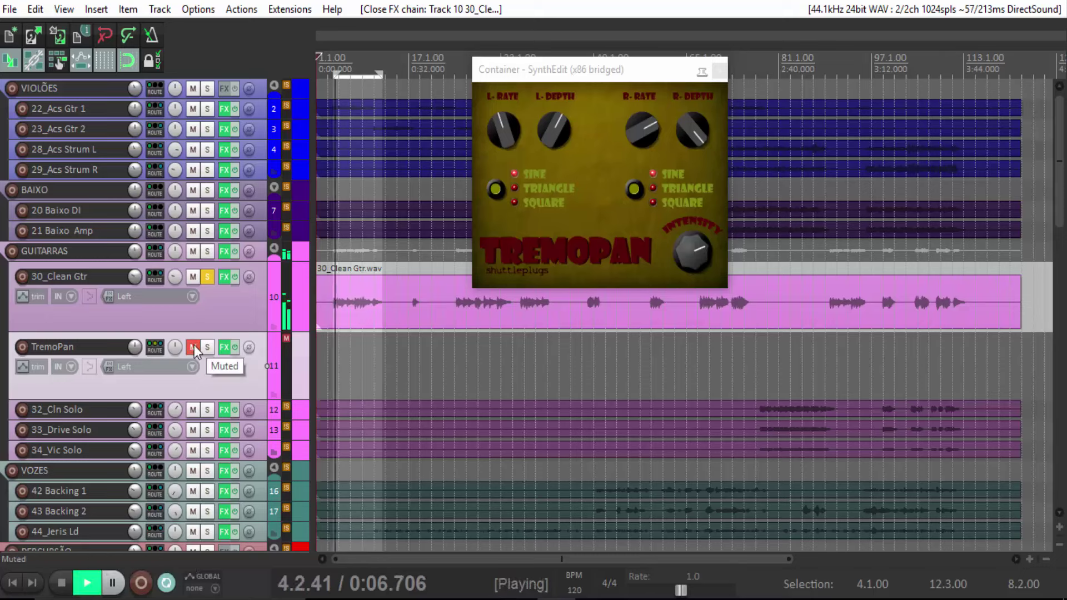
{"action": "left_click", "coordinate": [193, 346]}
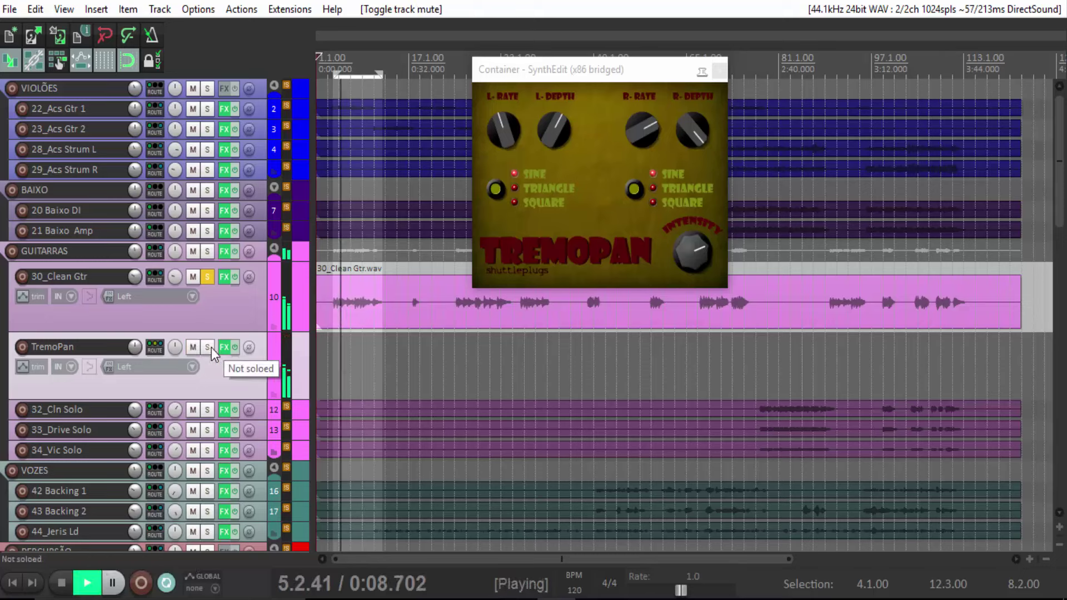
Step: Solo the TremoPan track and adjust the L-Rate, R-Depth and Intensity knobs upward during playback
{"action": "left_click", "coordinate": [210, 348]}
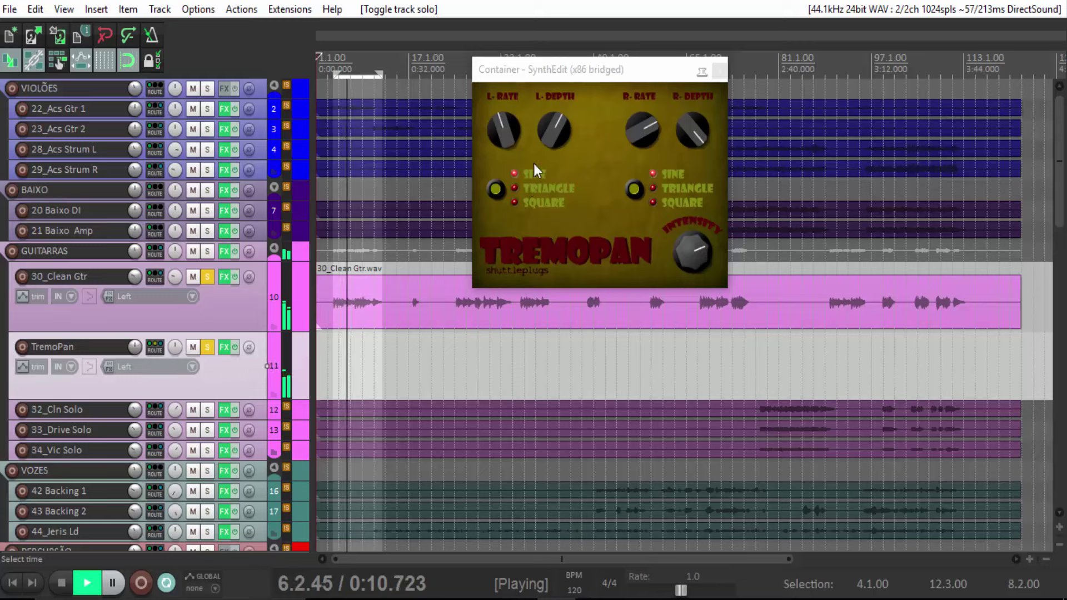
{"action": "left_click_drag", "start_coordinate": [509, 139], "coordinate": [529, 64]}
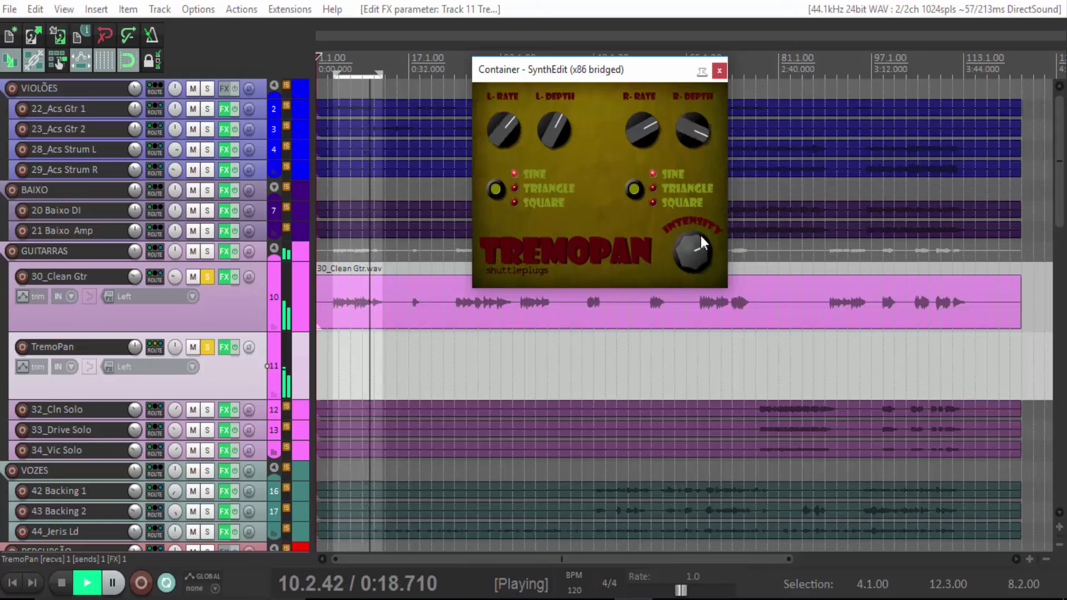
{"action": "left_click_drag", "start_coordinate": [701, 236], "coordinate": [699, 228]}
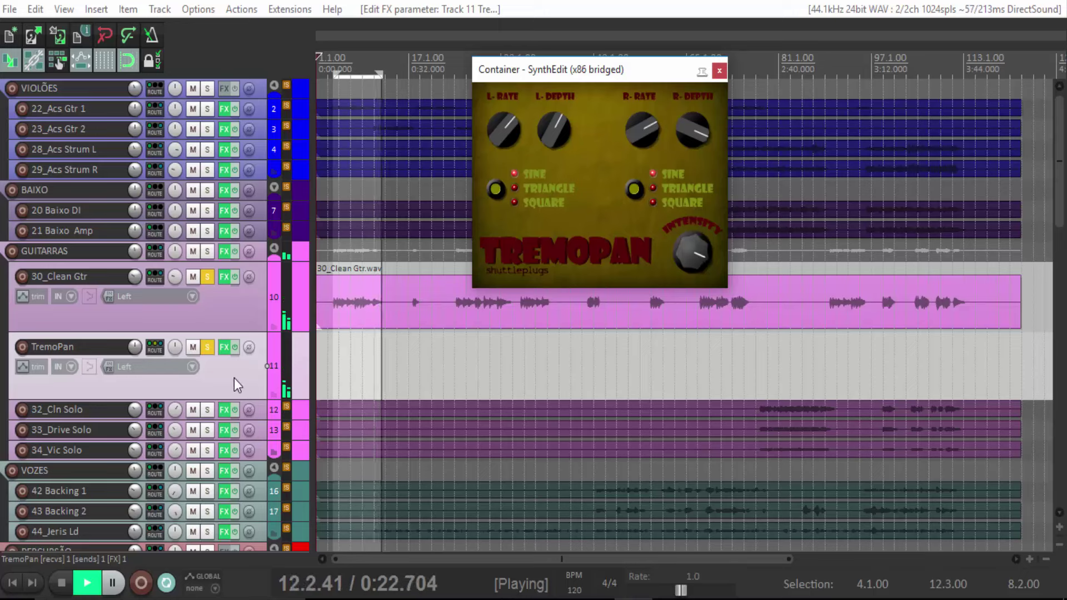
Step: Mute the TremoPan track and switch its solo off and back on to compare the dry guitar with the effect
{"action": "left_click", "coordinate": [194, 348]}
{"action": "left_click", "coordinate": [207, 348]}
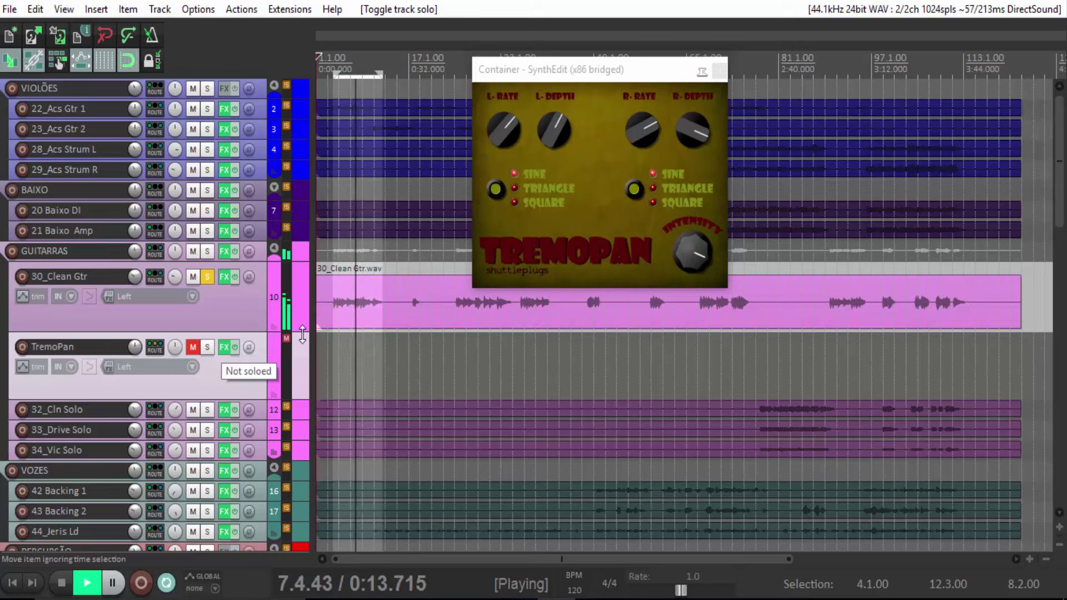
{"action": "left_click", "coordinate": [207, 348]}
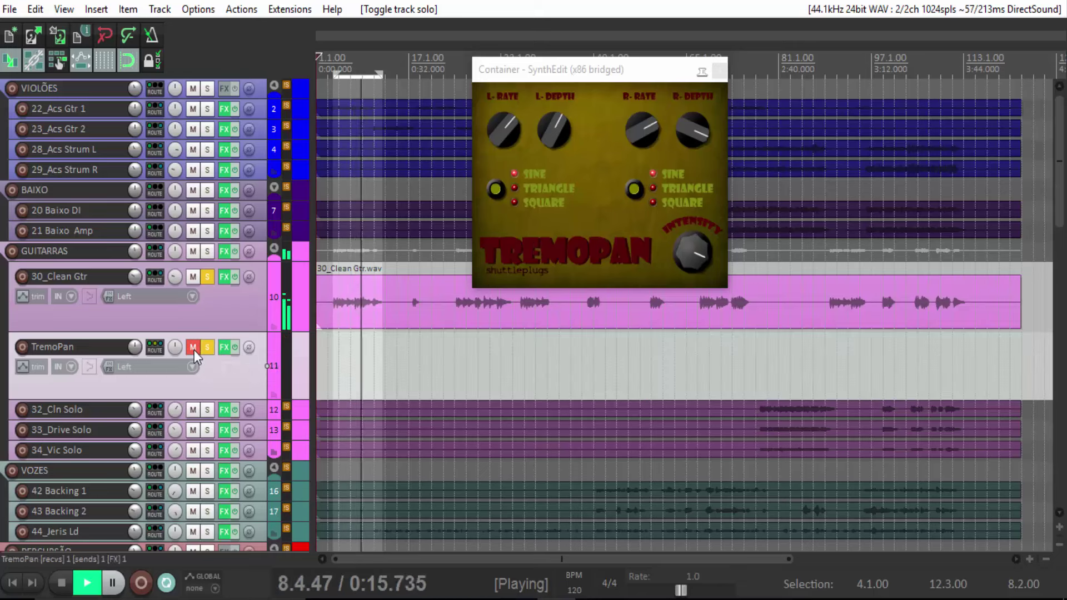
Step: Set the right channel waveform to Triangle in TremoPan and continue playback from 67.1.00
{"action": "left_click", "coordinate": [633, 190]}
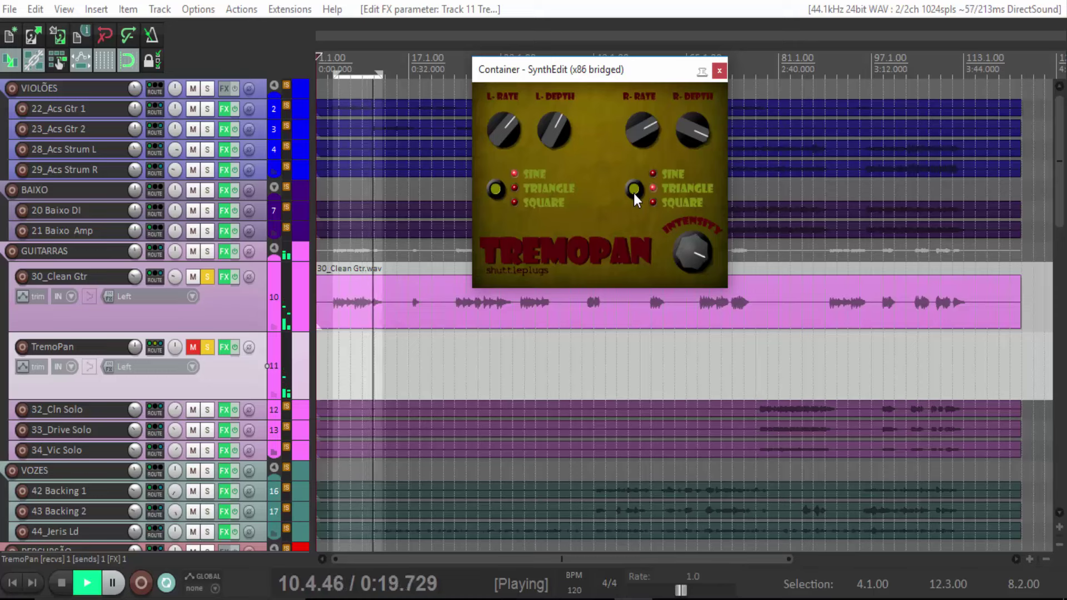
{"action": "left_click", "coordinate": [699, 333]}
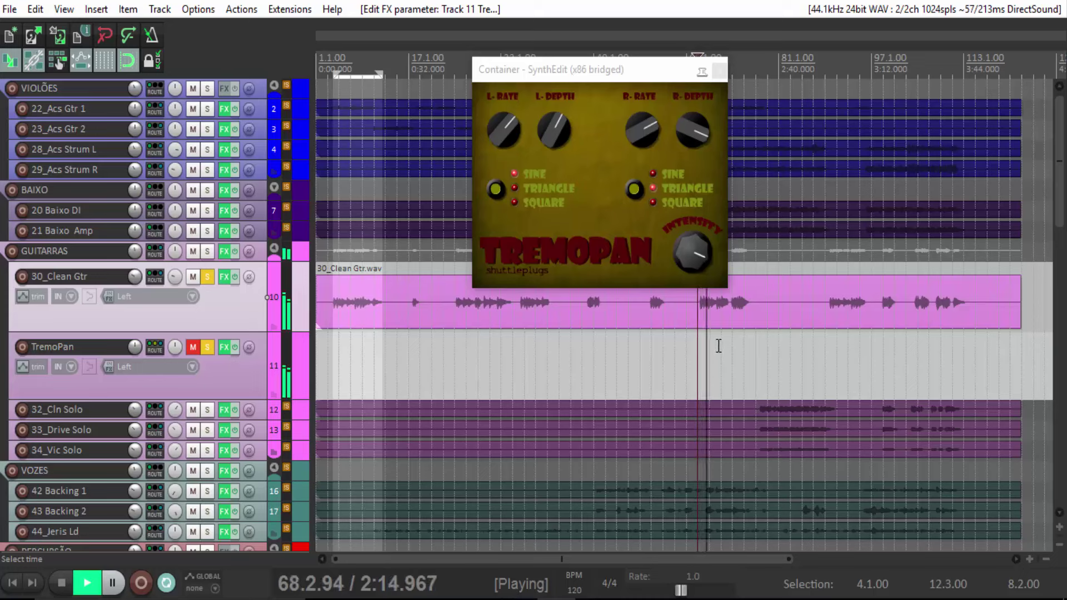
Step: Toggle the TremoPan track's solo off and on again, fine-tune the Intensity knob, and stop playback
{"action": "left_click", "coordinate": [206, 348]}
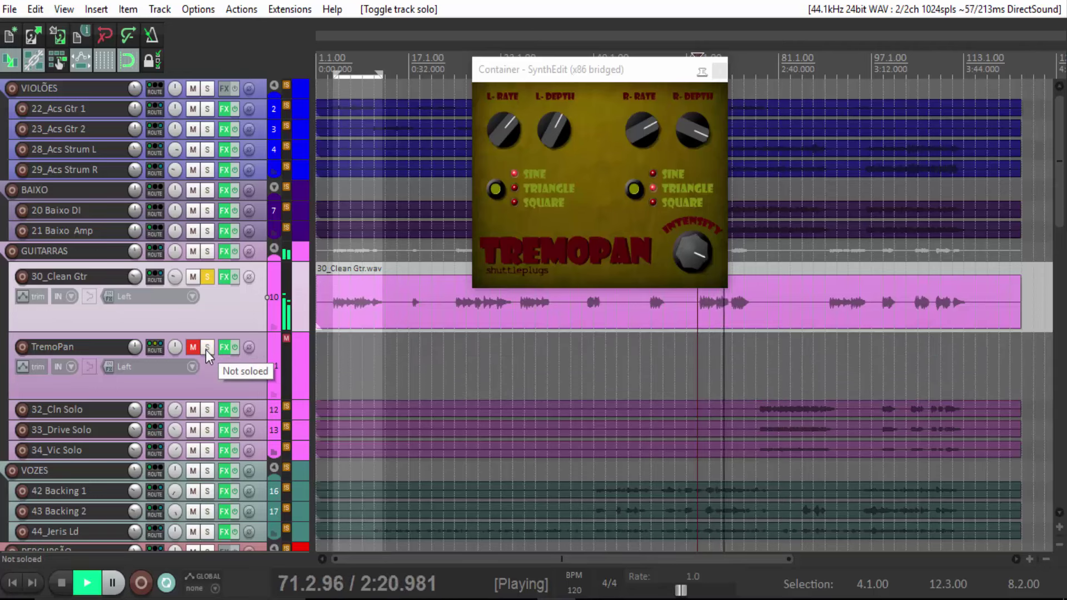
{"action": "left_click", "coordinate": [207, 347]}
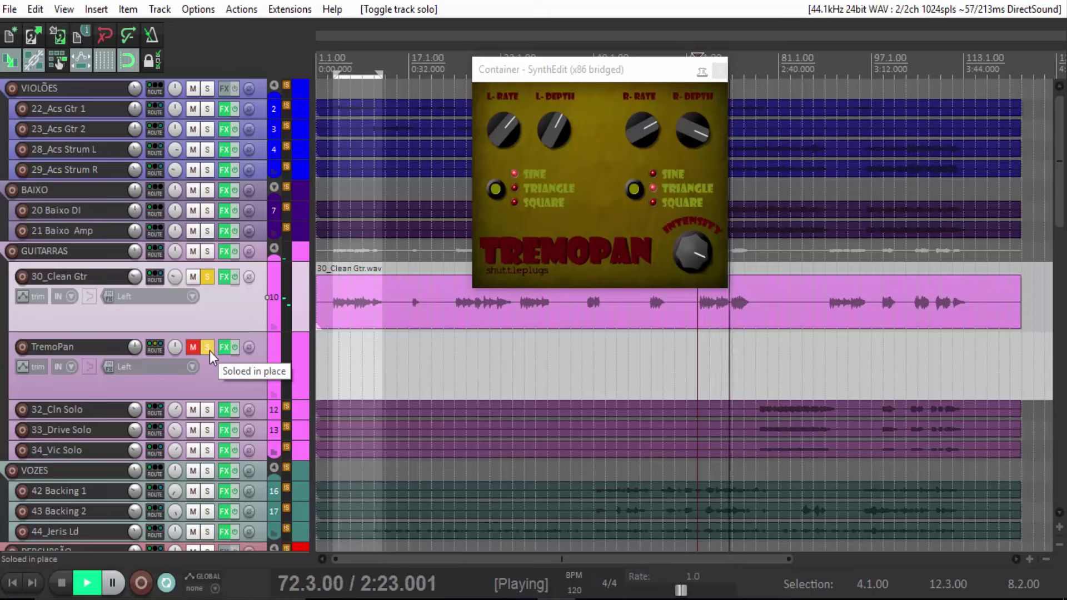
{"action": "left_click_drag", "start_coordinate": [693, 263], "coordinate": [691, 260]}
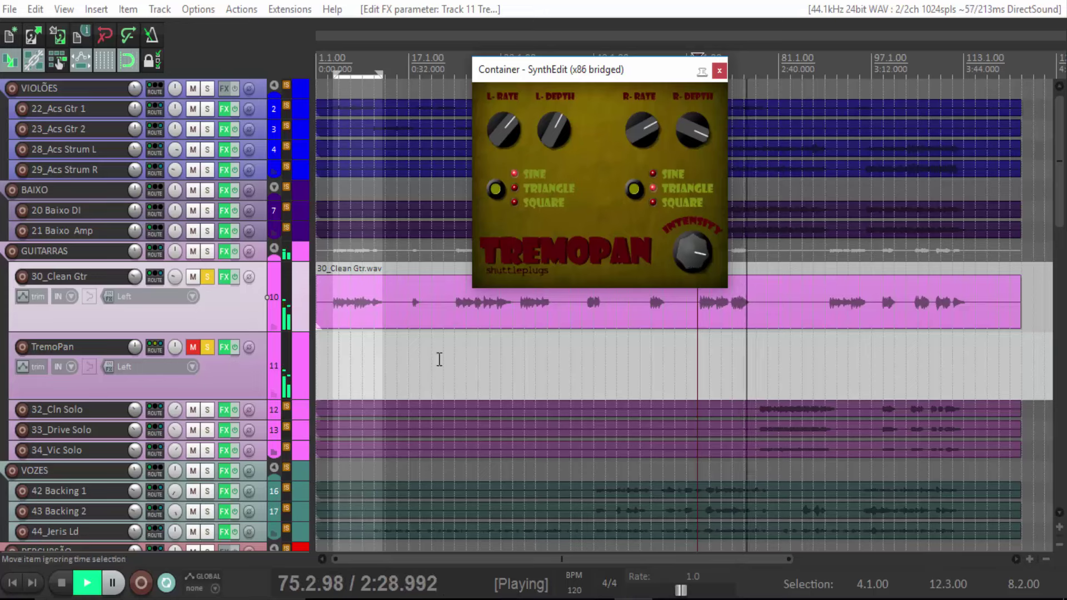
{"action": "left_click", "coordinate": [63, 584]}
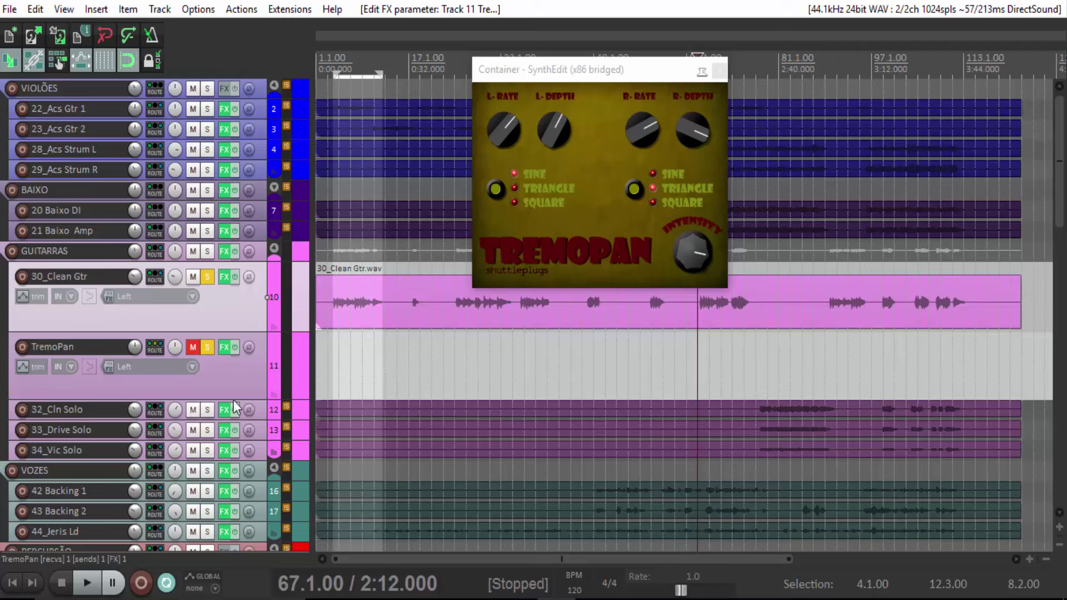
Step: Turn off the TremoPan track's solo and mute, and set the right channel waveform to Square
{"action": "left_click", "coordinate": [248, 392]}
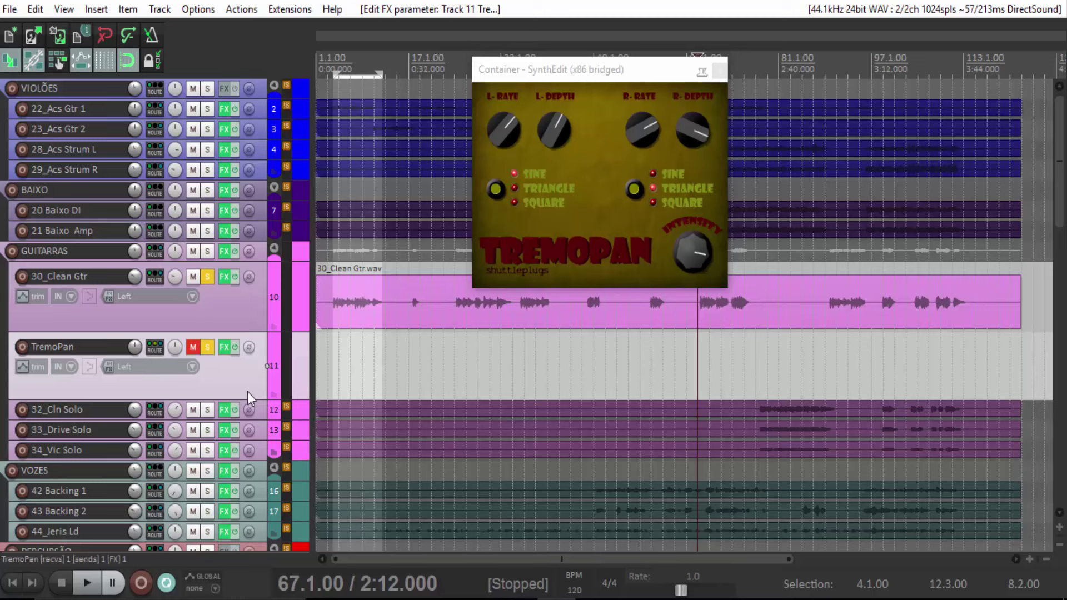
{"action": "left_click", "coordinate": [206, 347]}
{"action": "key", "text": "F5"}
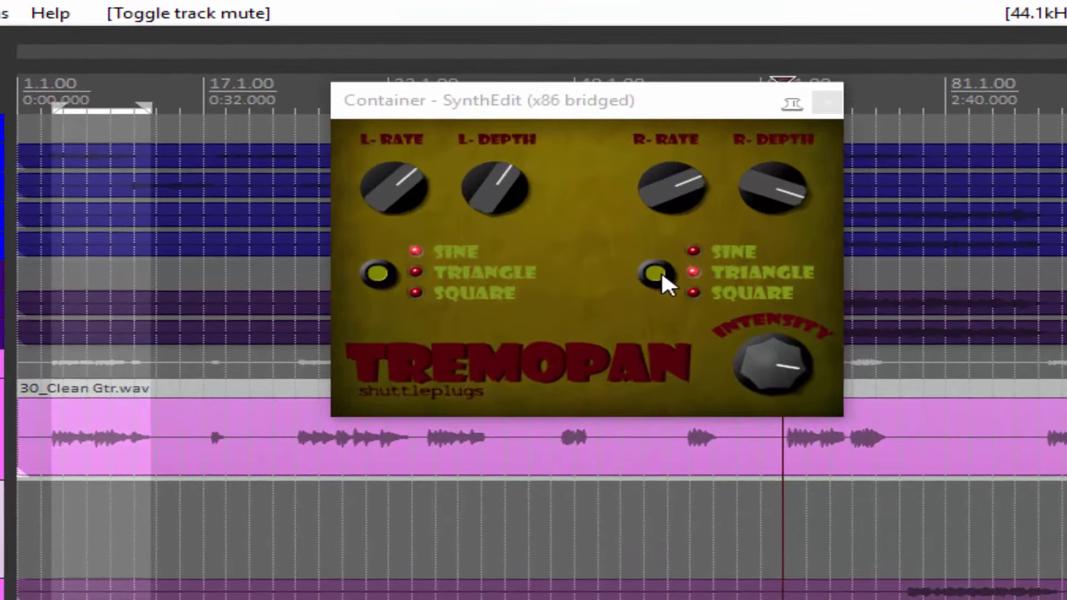
{"action": "left_click", "coordinate": [657, 273]}
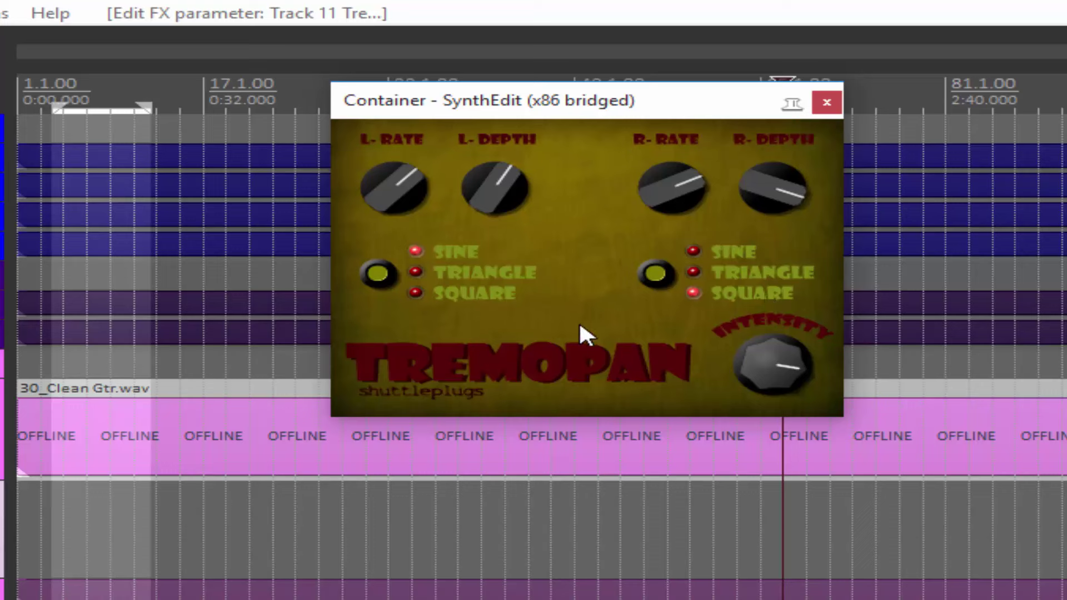
Step: Increase the height of the 30_Clean Gtr track and play it soloed from 3.1.00
{"action": "left_click", "coordinate": [293, 372]}
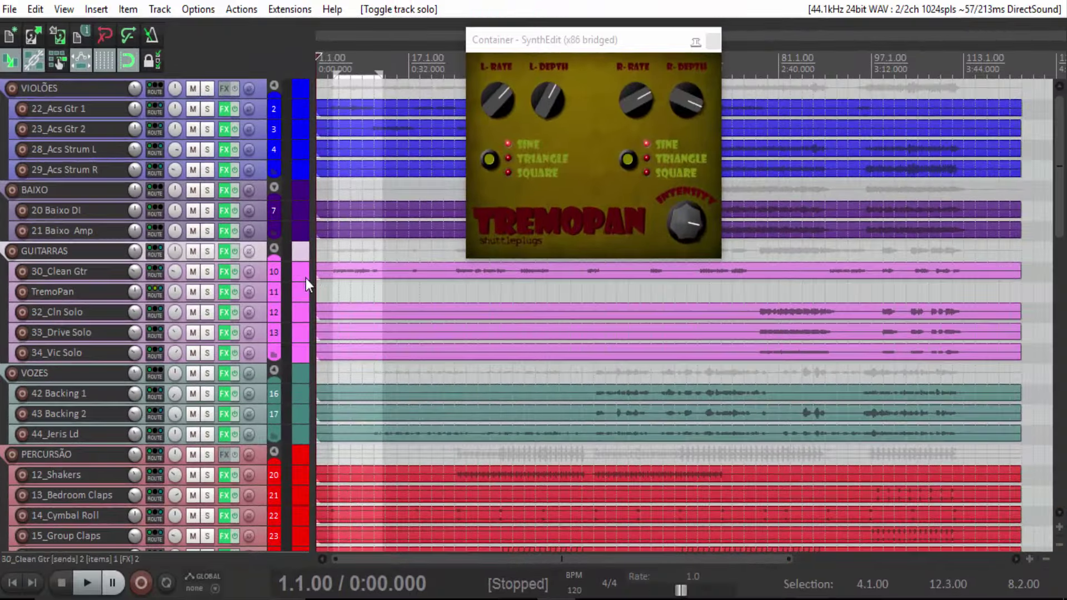
{"action": "left_click_drag", "start_coordinate": [303, 281], "coordinate": [303, 343]}
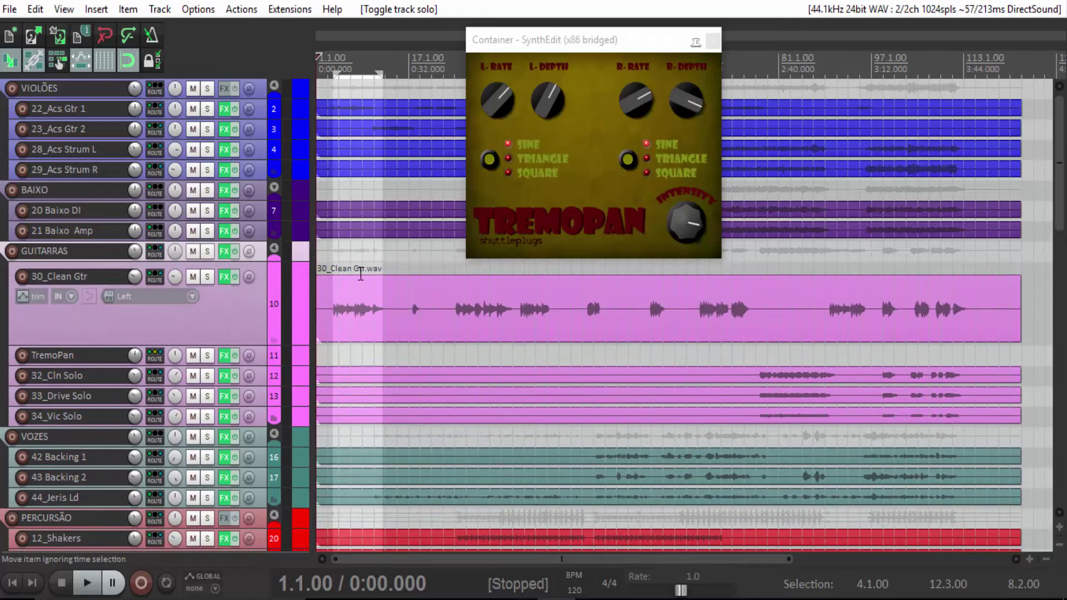
{"action": "left_click", "coordinate": [329, 254]}
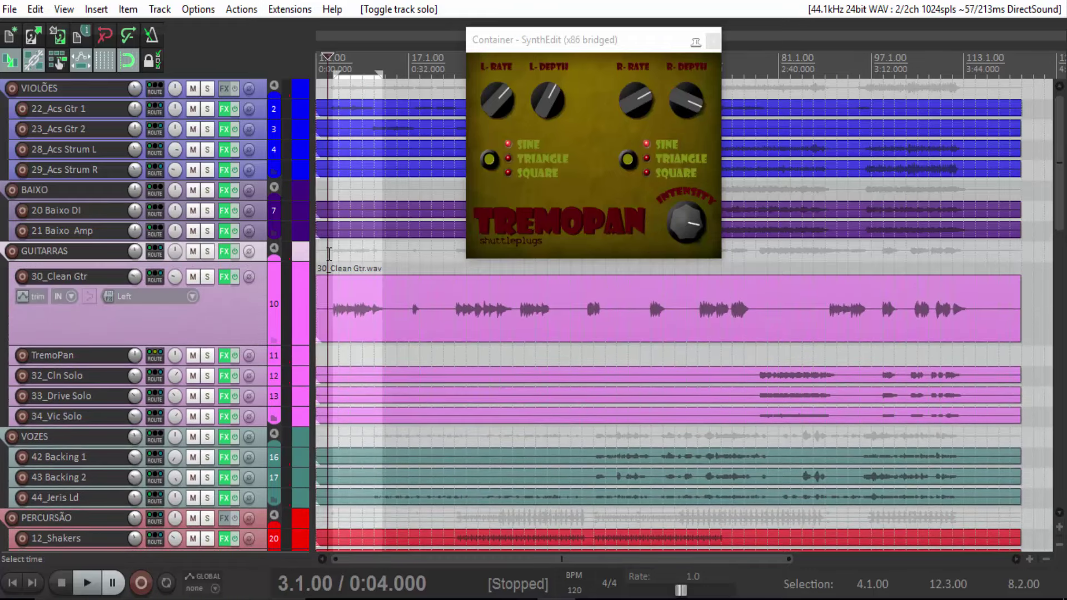
{"action": "left_click", "coordinate": [208, 277]}
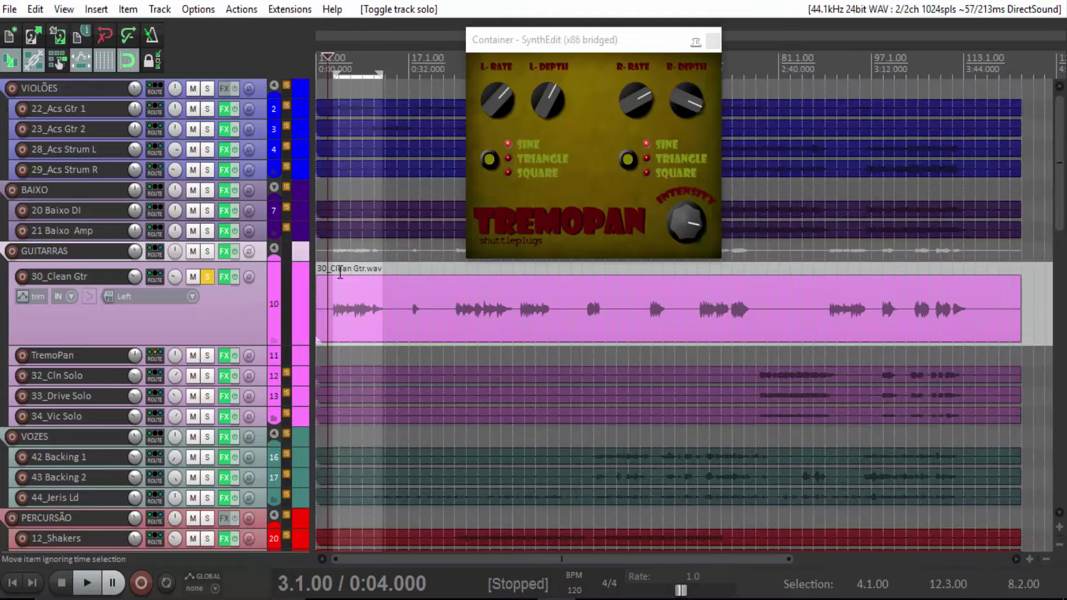
{"action": "key", "text": "space"}
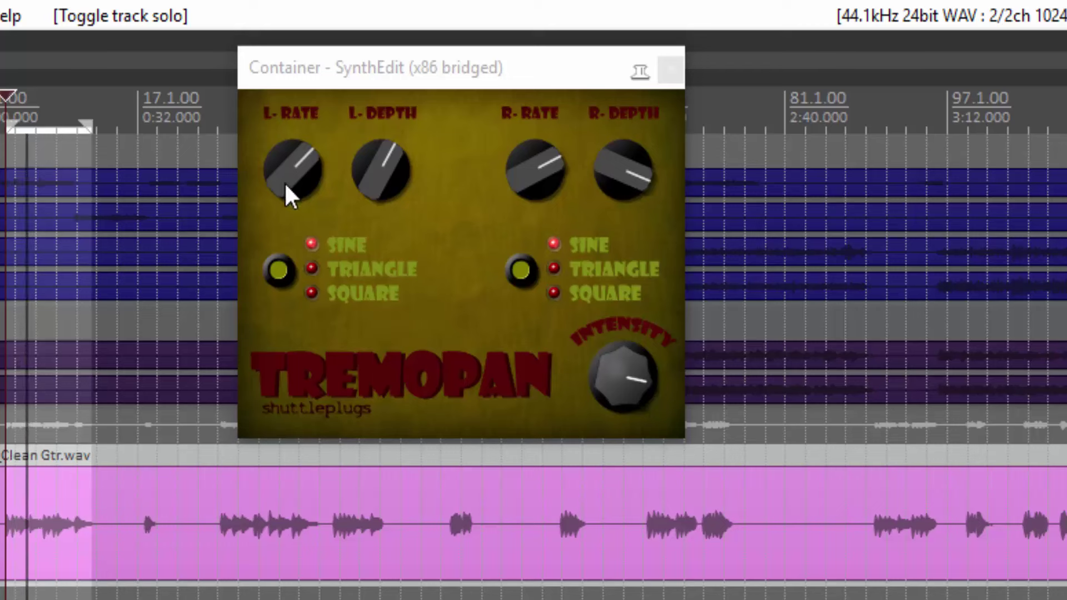
Step: Turn up the L-Rate knob and set both the left and right waveforms to Square during playback
{"action": "left_click_drag", "start_coordinate": [285, 182], "coordinate": [295, 156]}
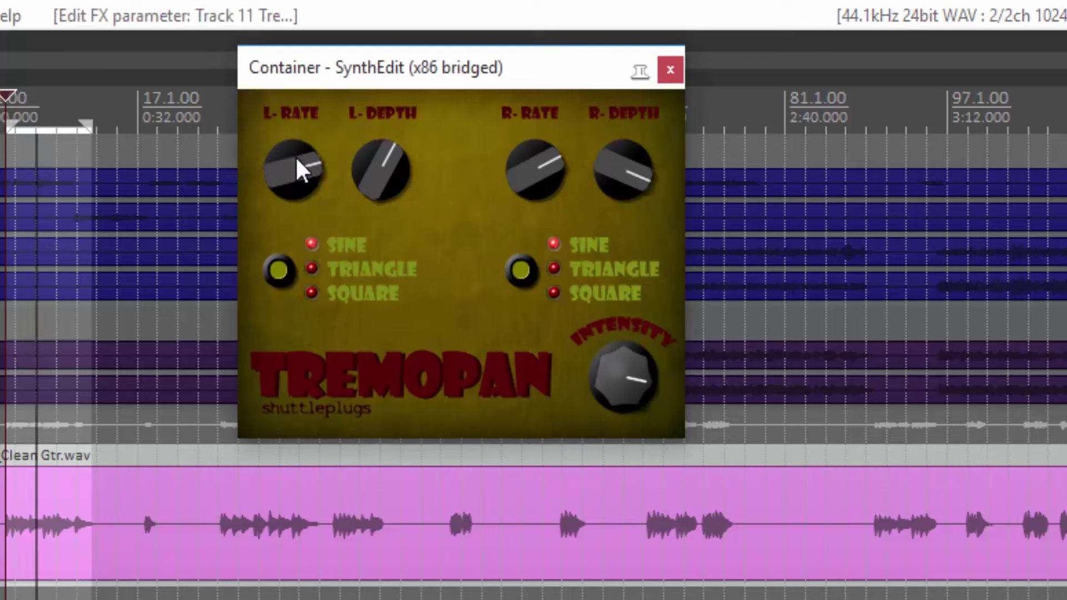
{"action": "left_click", "coordinate": [280, 271]}
{"action": "left_click", "coordinate": [281, 271]}
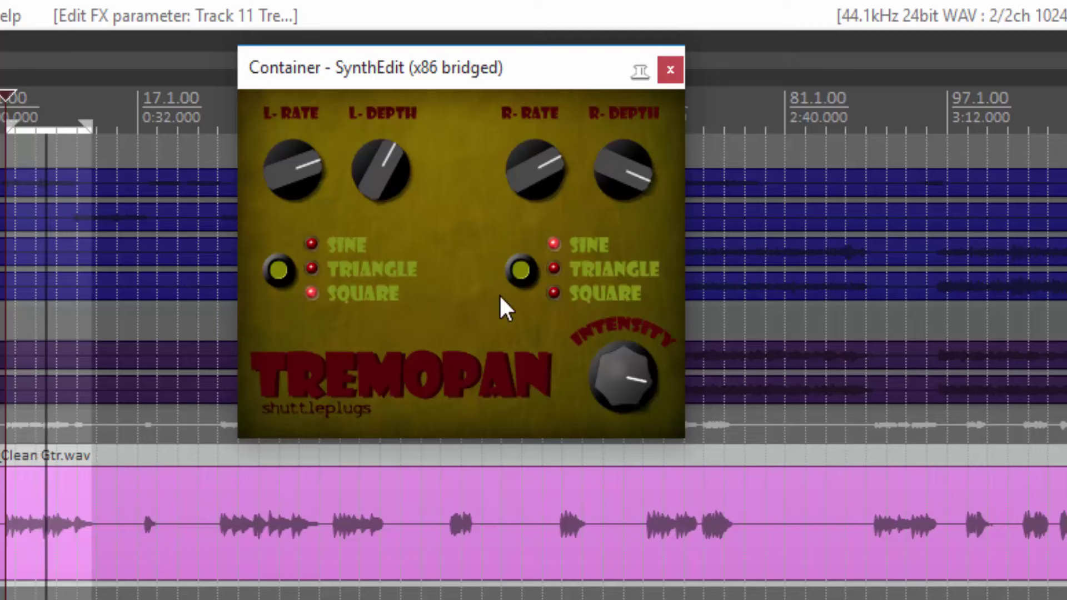
{"action": "double_click", "coordinate": [528, 274]}
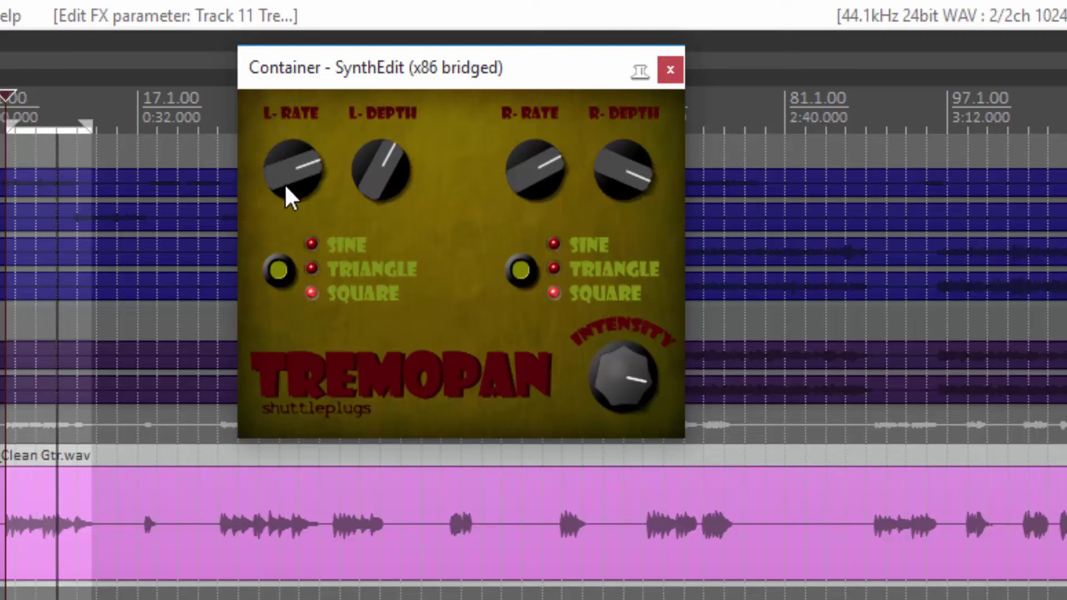
Step: Turn the L-Rate and R-Rate knobs further up to speed up the square-wave tremolo on both sides
{"action": "left_click_drag", "start_coordinate": [285, 183], "coordinate": [278, 157]}
{"action": "left_click_drag", "start_coordinate": [524, 178], "coordinate": [536, 109]}
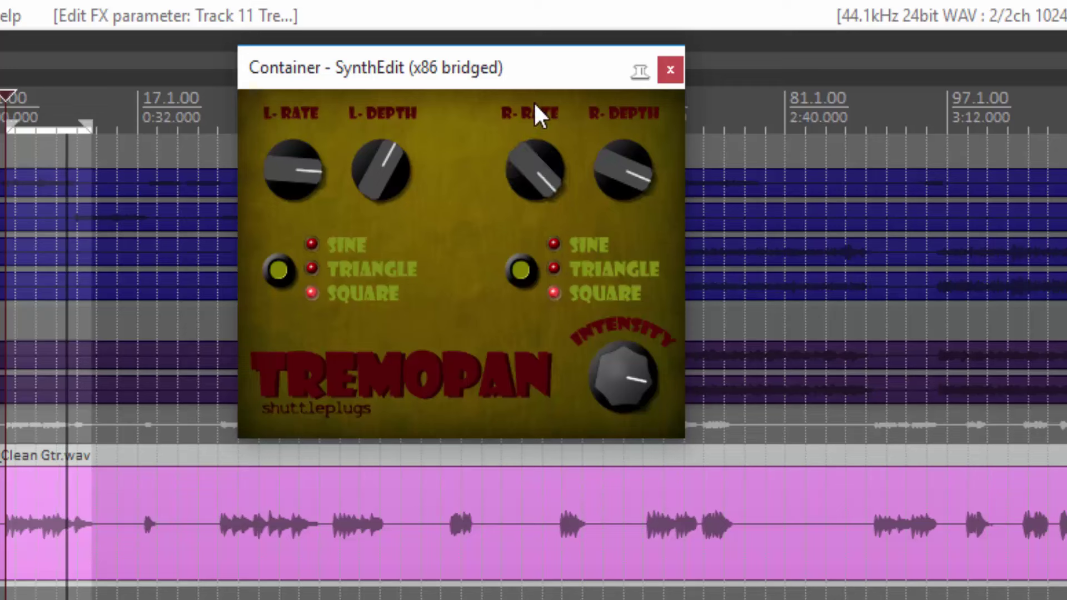
{"action": "left_click_drag", "start_coordinate": [275, 176], "coordinate": [281, 158]}
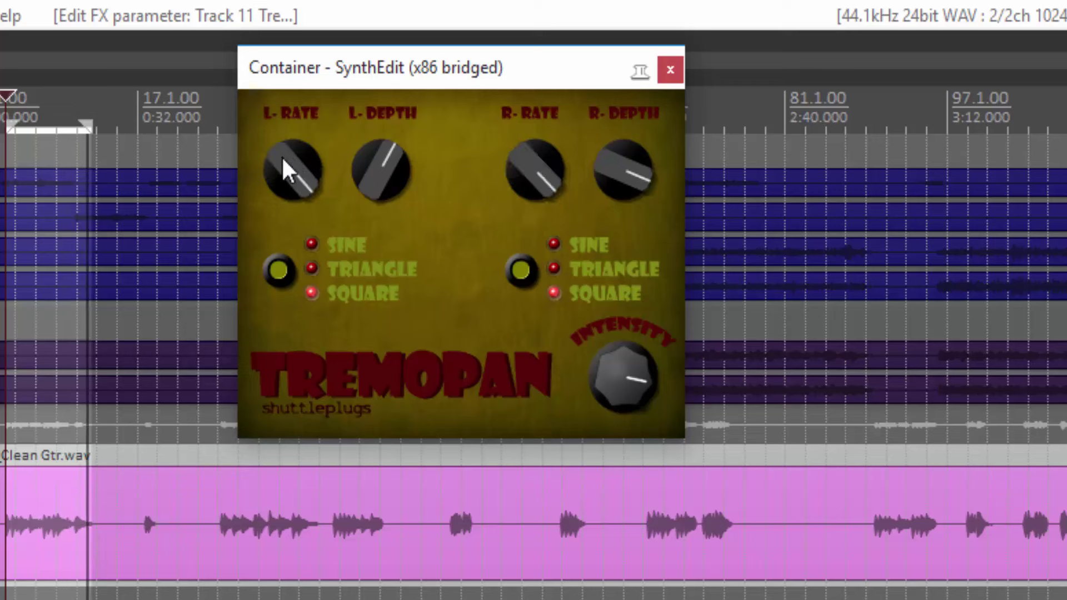
Step: Slow the square-wave tremolo on both sides by turning L-Rate and R-Rate down to about nine o'clock
{"action": "left_click_drag", "start_coordinate": [281, 156], "coordinate": [331, 300]}
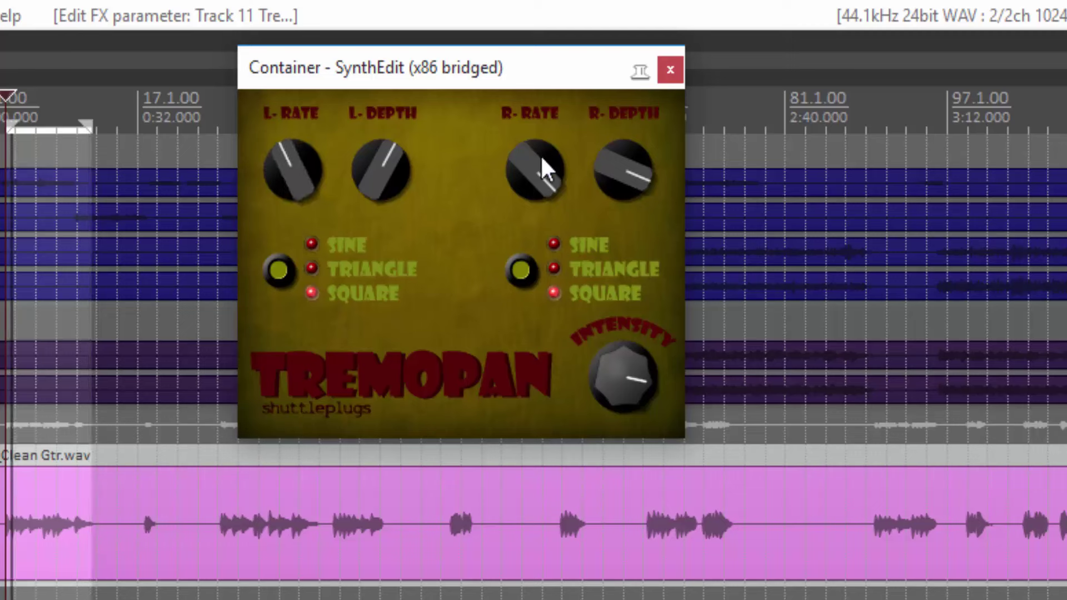
{"action": "left_click_drag", "start_coordinate": [514, 155], "coordinate": [533, 304]}
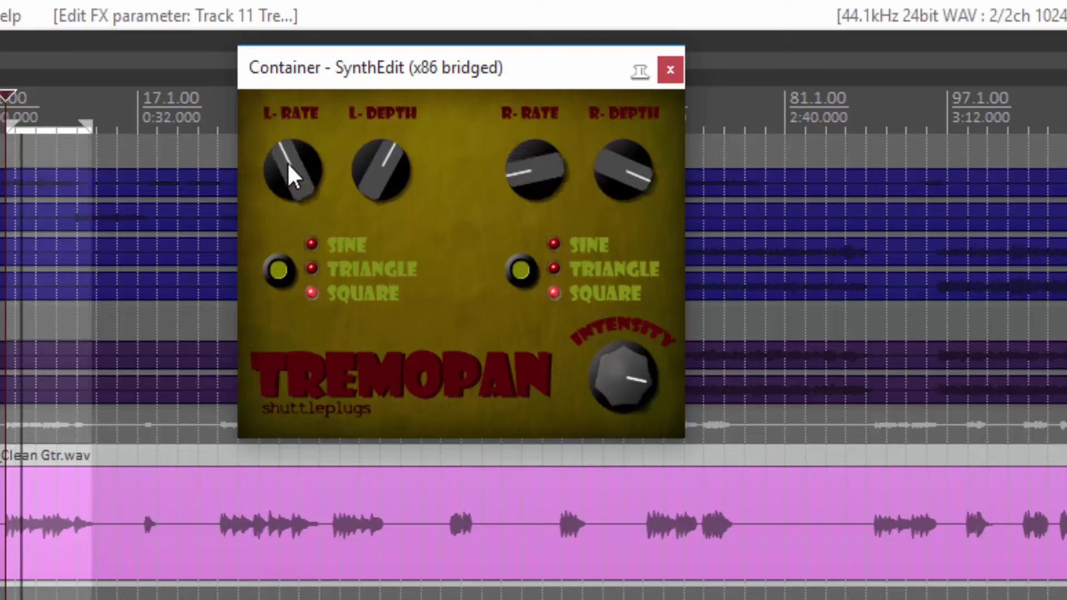
{"action": "left_click_drag", "start_coordinate": [287, 162], "coordinate": [310, 215]}
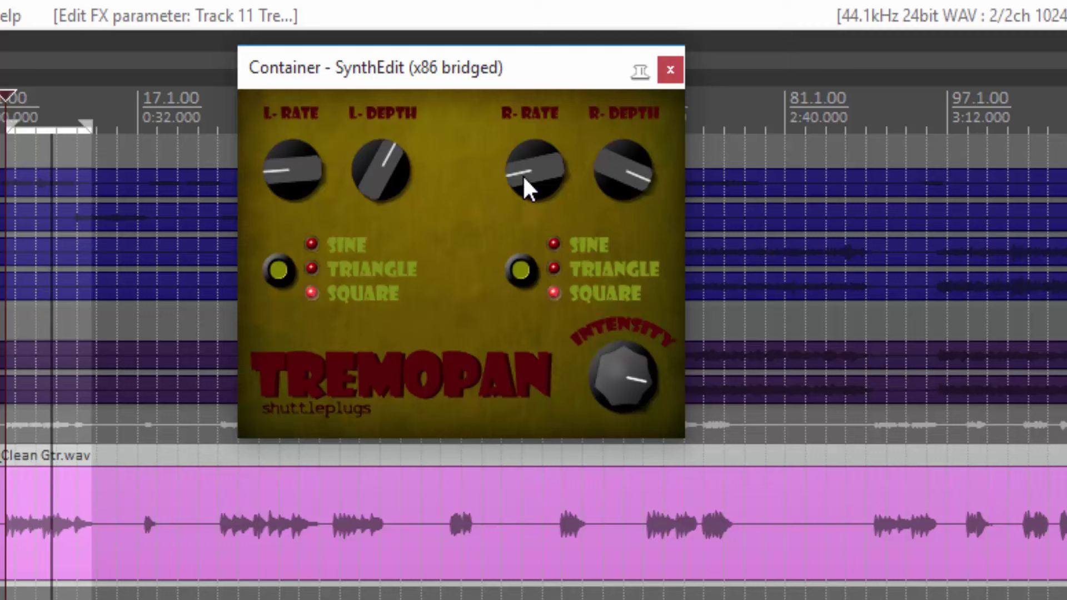
Step: Raise R-Rate and L-Rate to about eleven o'clock and set the left and right waveforms to Triangle
{"action": "left_click_drag", "start_coordinate": [522, 175], "coordinate": [531, 119]}
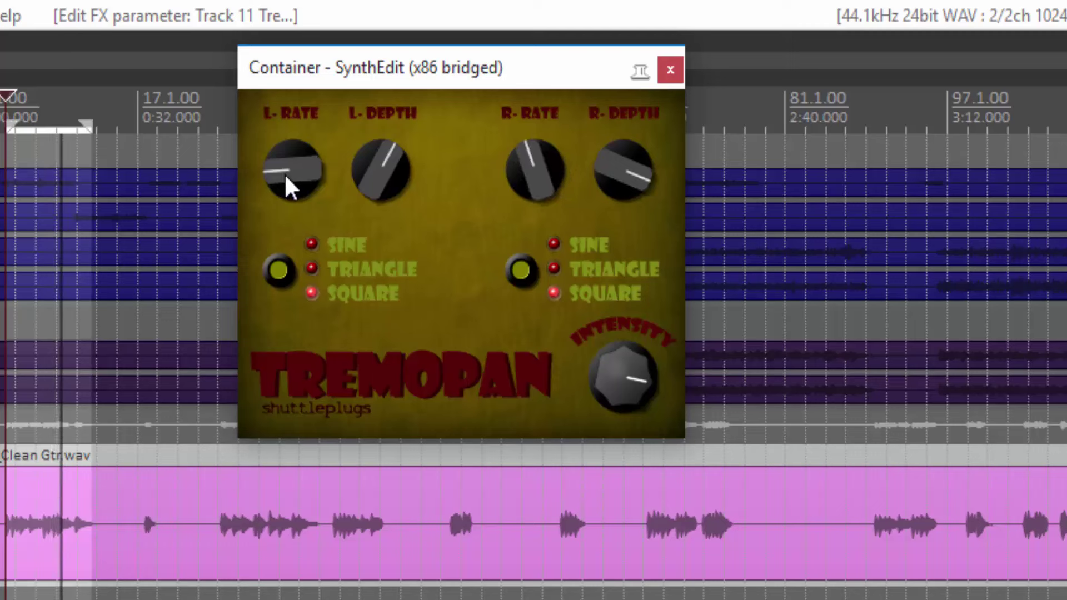
{"action": "left_click_drag", "start_coordinate": [285, 172], "coordinate": [291, 135]}
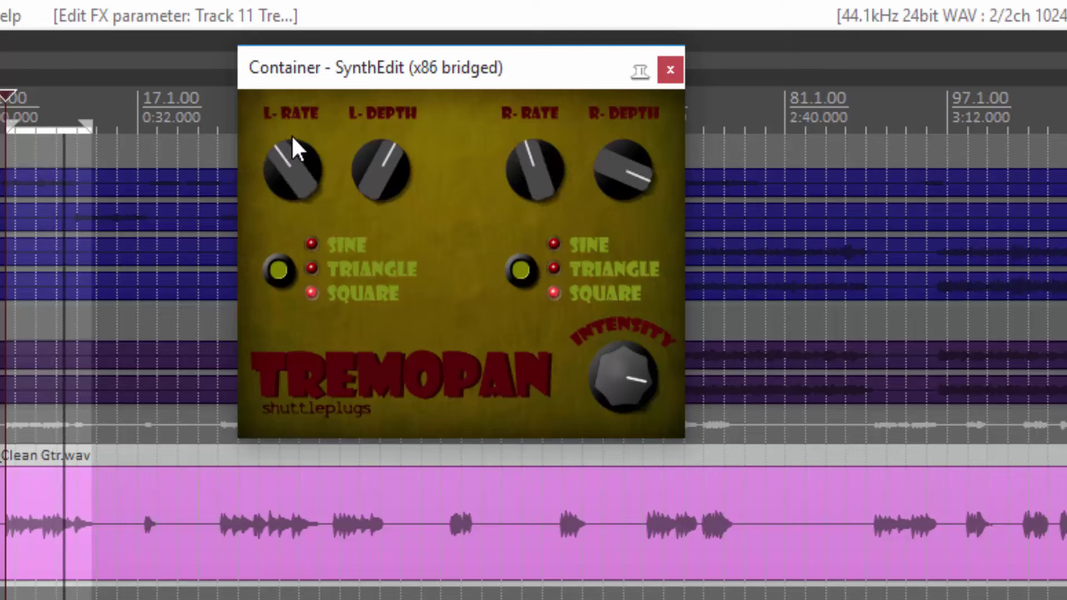
{"action": "left_click", "coordinate": [274, 277]}
{"action": "left_click", "coordinate": [275, 276]}
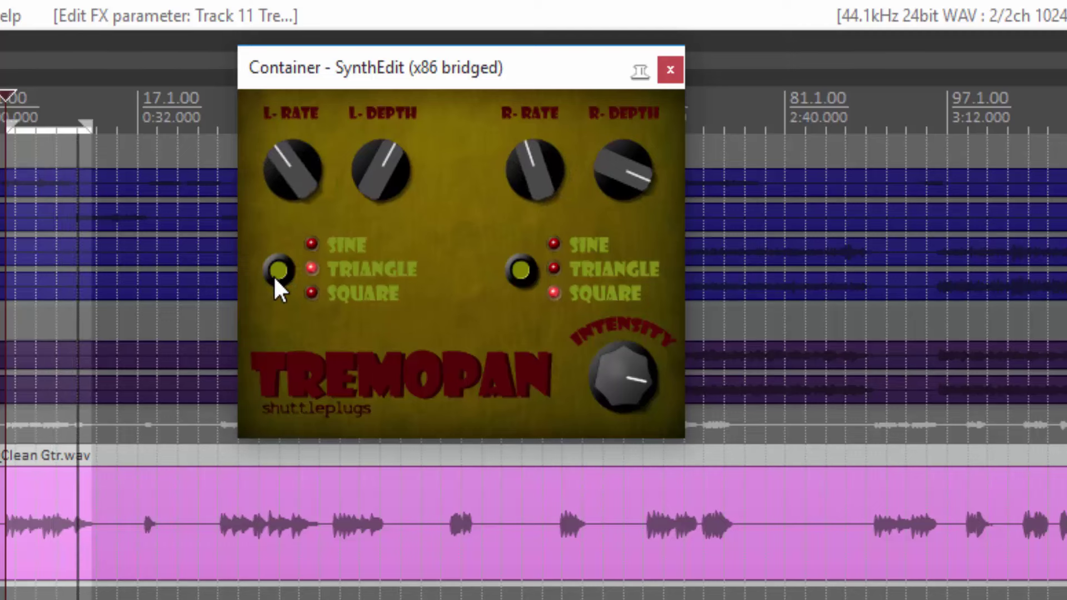
{"action": "left_click", "coordinate": [520, 269]}
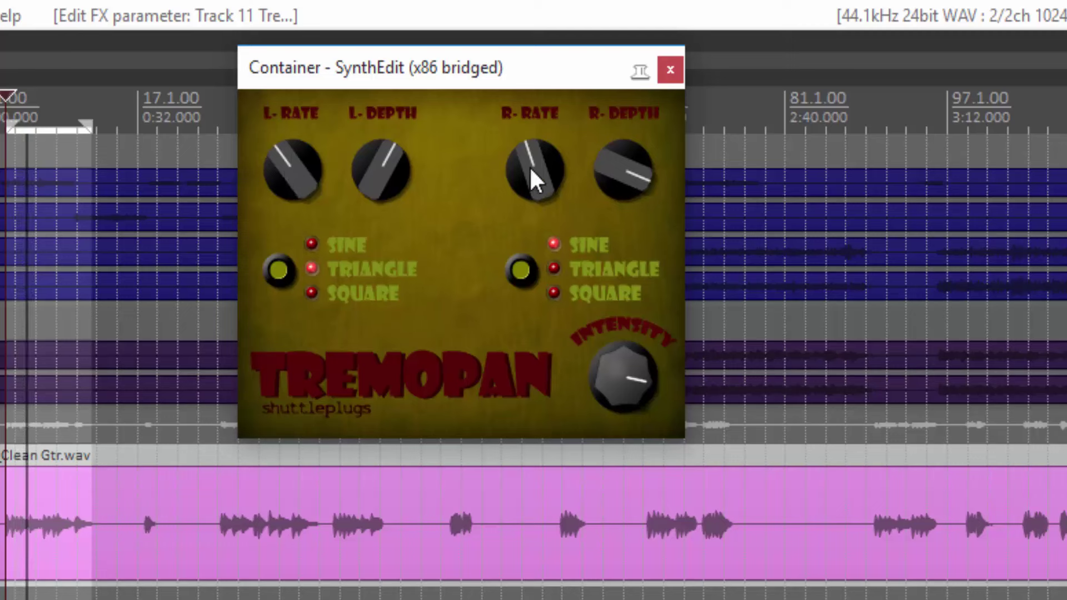
{"action": "left_click", "coordinate": [522, 268]}
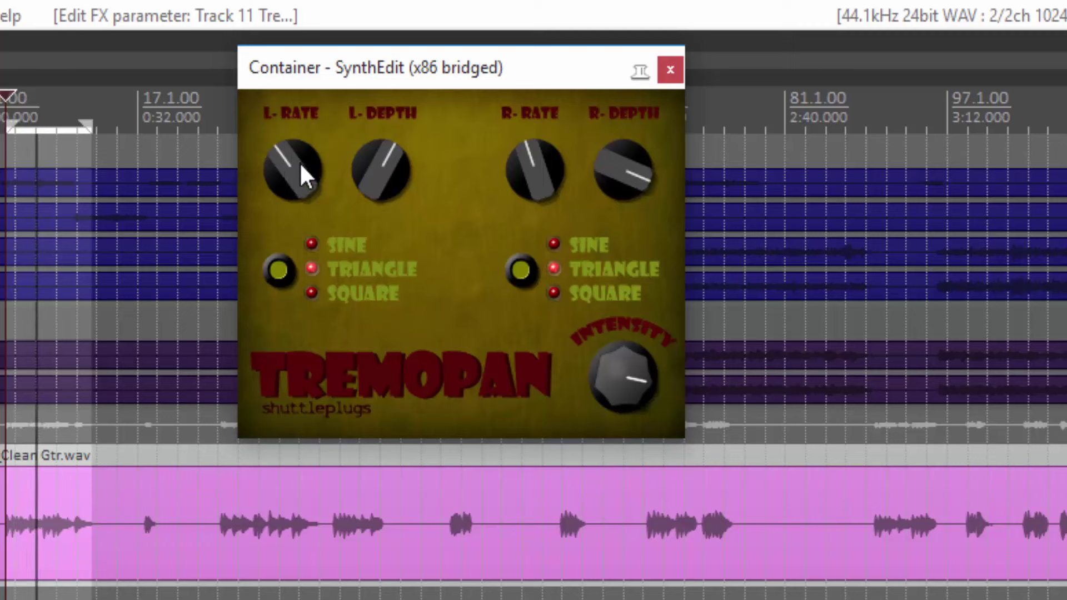
Step: Turn L-Rate and R-Rate up to about one o'clock and set both waveforms to Sine
{"action": "left_click_drag", "start_coordinate": [299, 162], "coordinate": [299, 130]}
{"action": "left_click_drag", "start_coordinate": [542, 189], "coordinate": [535, 136]}
{"action": "left_click", "coordinate": [280, 270]}
{"action": "left_click", "coordinate": [280, 270]}
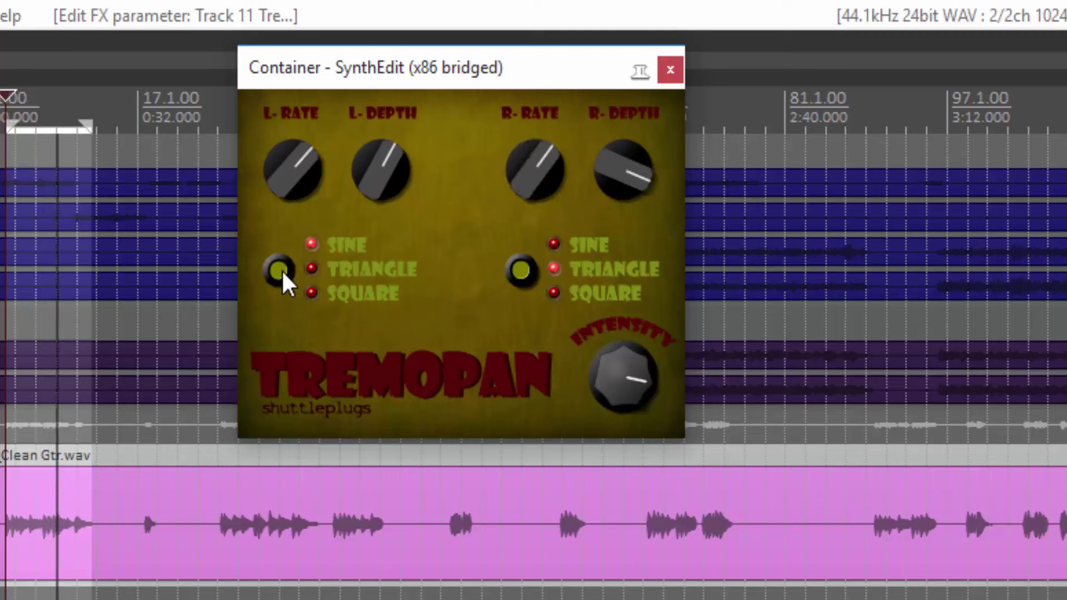
{"action": "left_click", "coordinate": [523, 266]}
{"action": "left_click", "coordinate": [523, 267]}
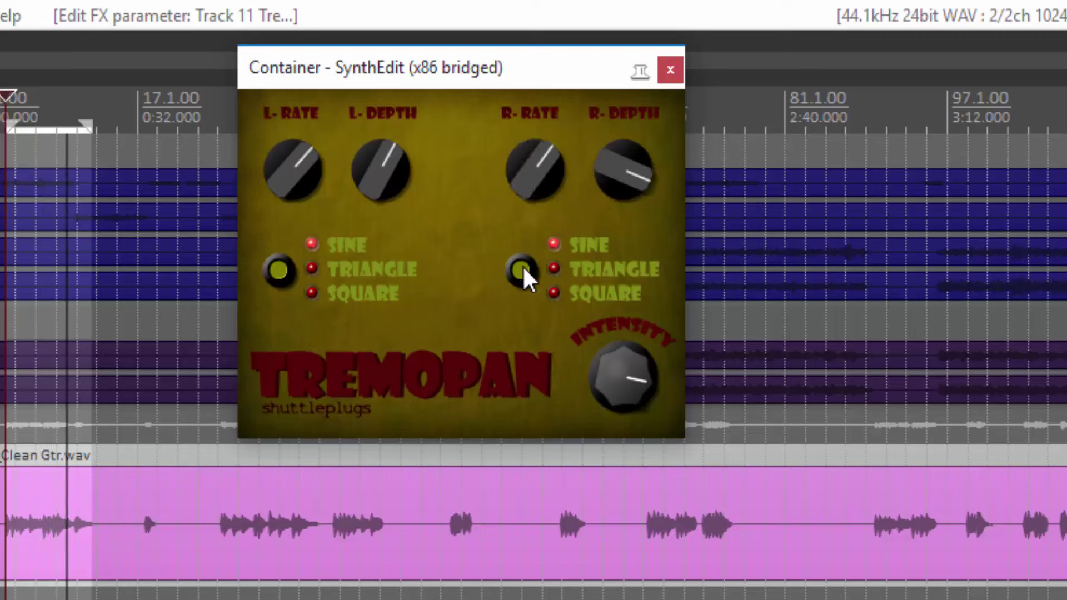
Step: Speed up the sine tremolo by raising both rate knobs to about three o'clock, and turn Intensity up near maximum
{"action": "left_click_drag", "start_coordinate": [290, 178], "coordinate": [296, 152]}
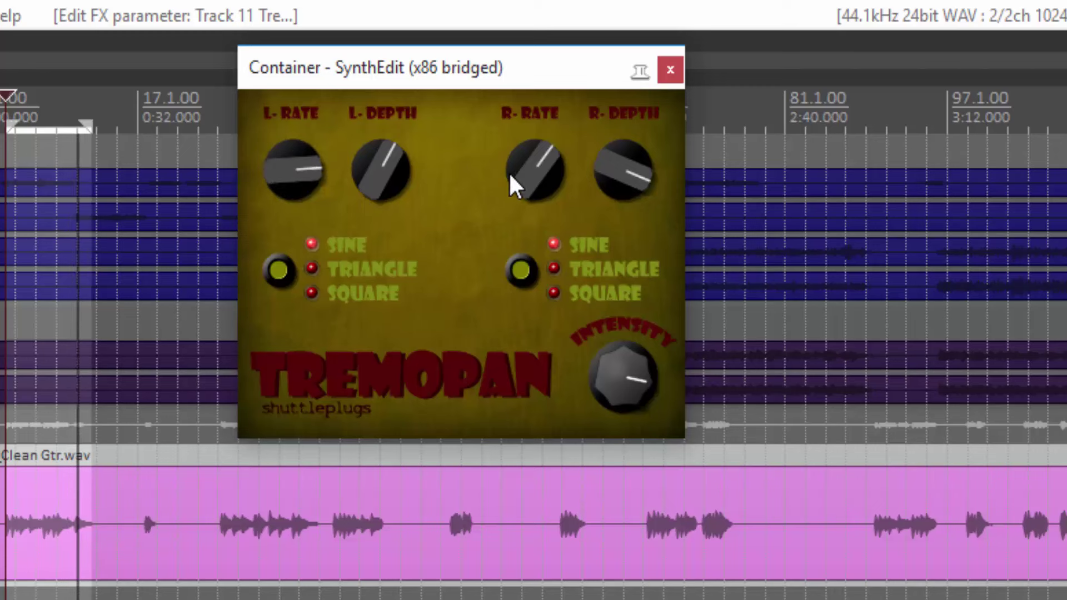
{"action": "left_click_drag", "start_coordinate": [509, 172], "coordinate": [527, 129]}
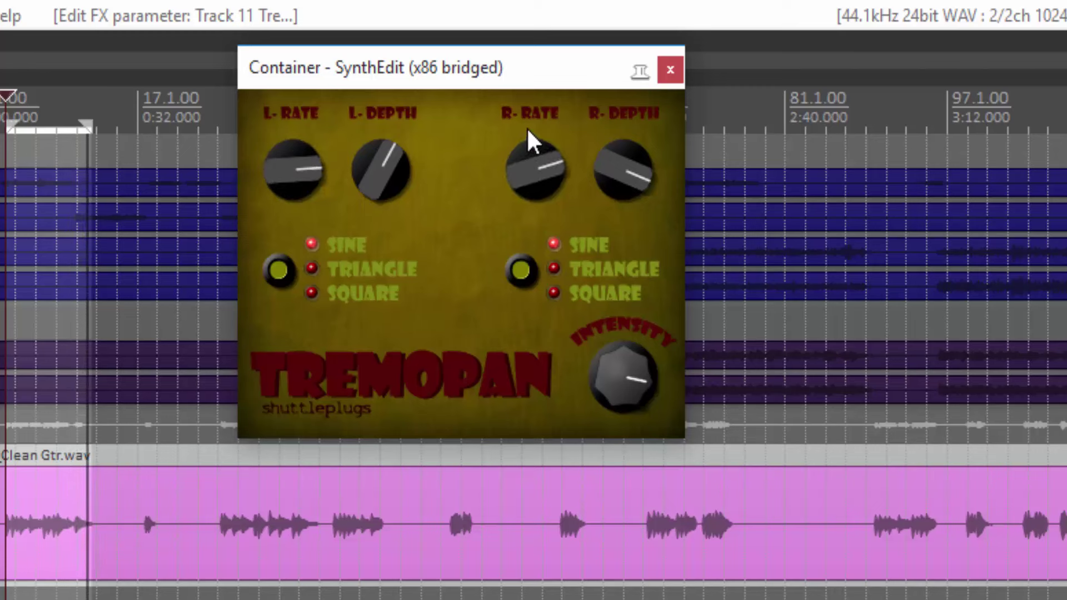
{"action": "left_click_drag", "start_coordinate": [609, 391], "coordinate": [622, 321]}
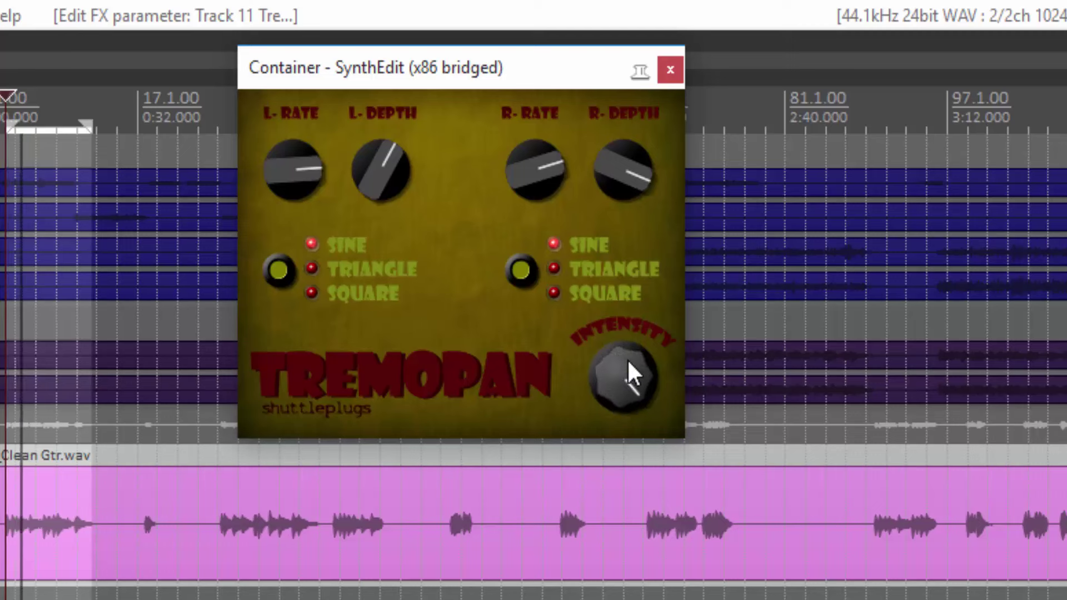
Step: Vary the Intensity knob from about nine o'clock up towards maximum, leaving it slightly above its midpoint
{"action": "left_click_drag", "start_coordinate": [627, 360], "coordinate": [679, 543]}
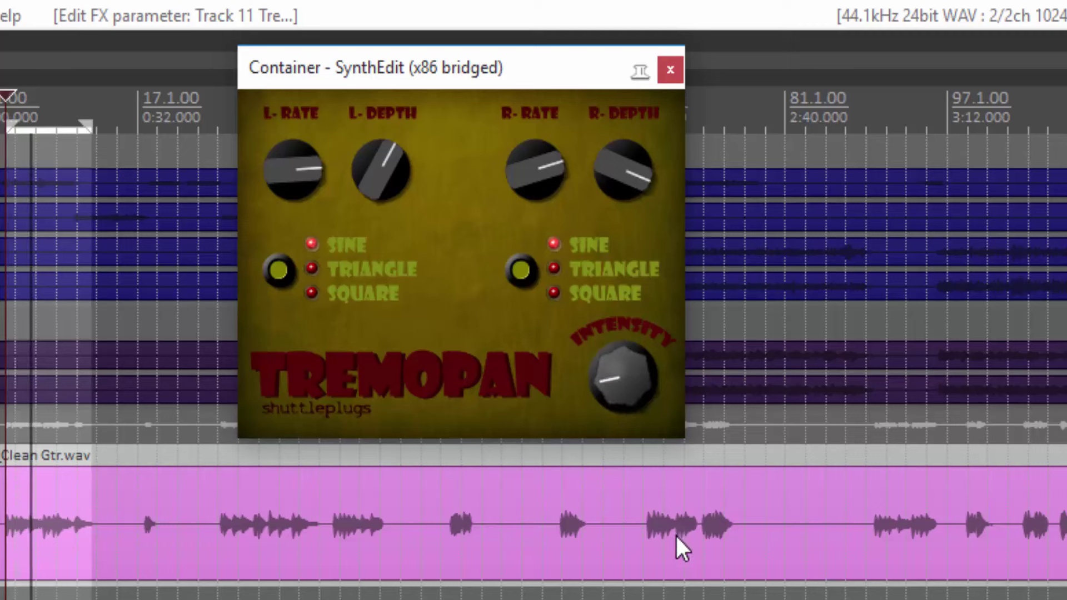
{"action": "left_click_drag", "start_coordinate": [615, 388], "coordinate": [646, 348]}
{"action": "left_click_drag", "start_coordinate": [626, 383], "coordinate": [623, 328]}
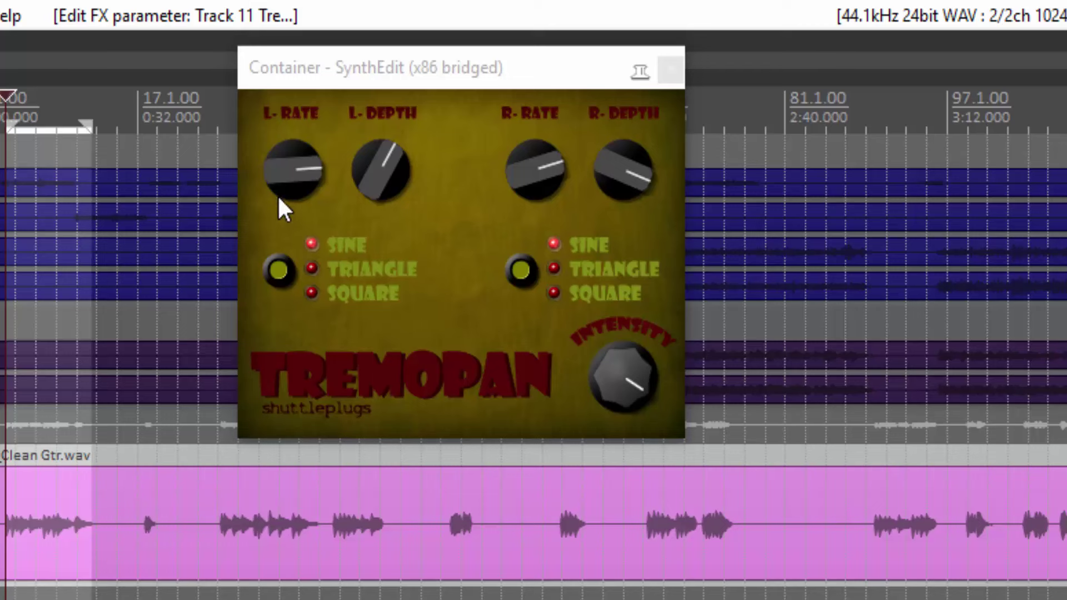
{"action": "left_click_drag", "start_coordinate": [623, 365], "coordinate": [619, 429]}
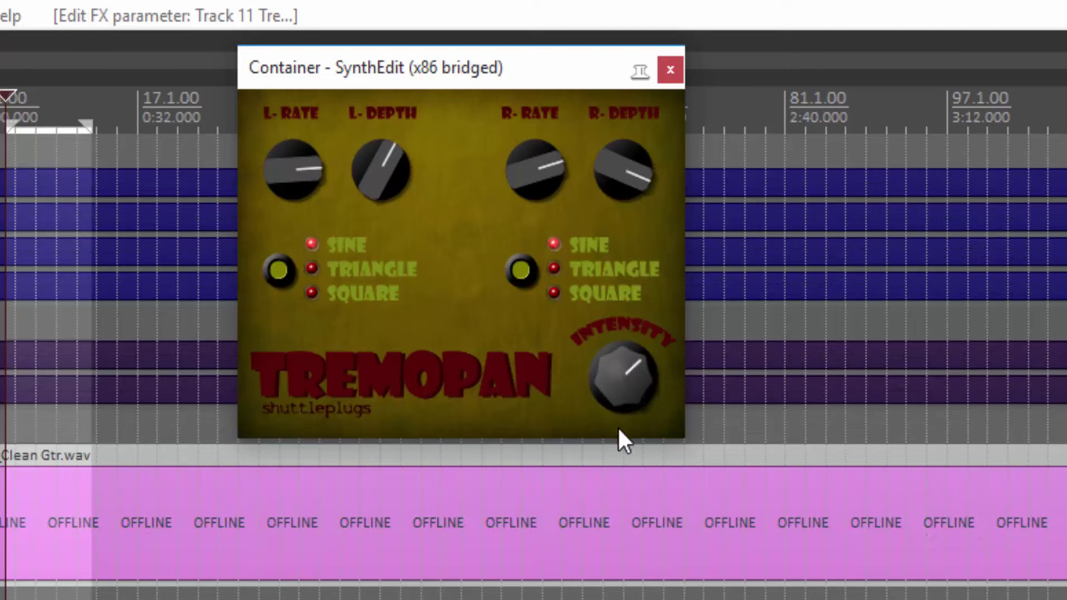
Step: Place the edit cursor at 25.1.00 and turn the L-Rate knob down slightly
{"action": "left_click", "coordinate": [405, 460]}
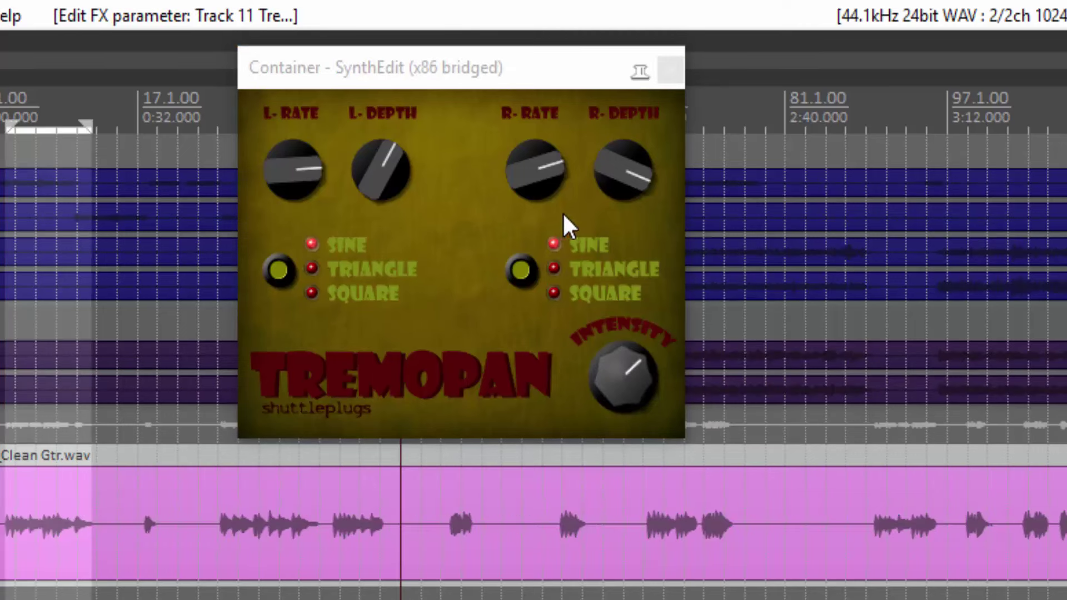
{"action": "left_click_drag", "start_coordinate": [287, 171], "coordinate": [297, 193]}
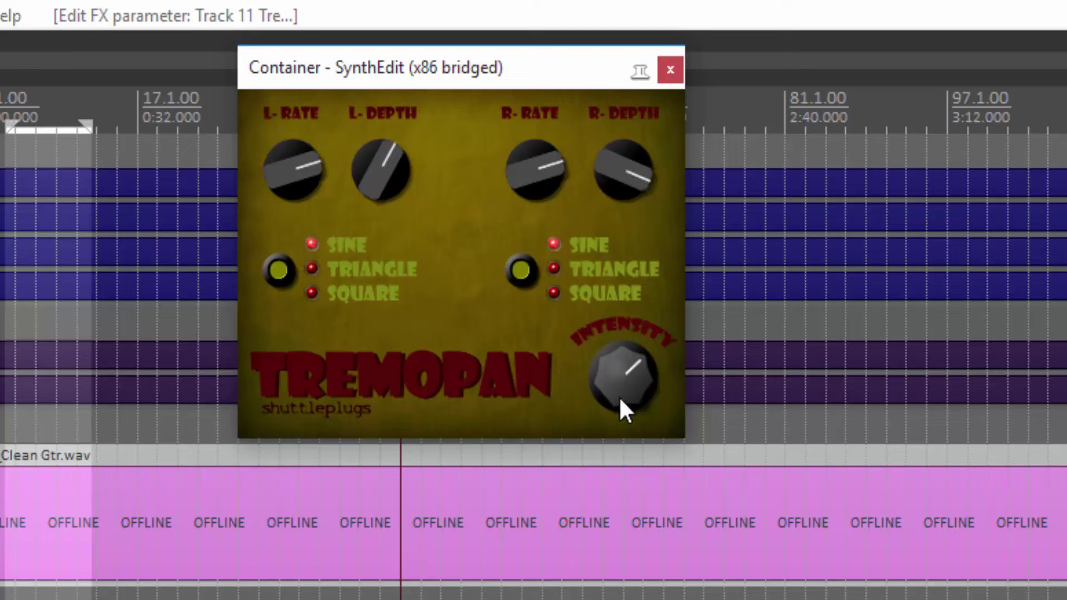
Step: Turn the Intensity knob up near maximum and back down to about three o'clock
{"action": "left_click_drag", "start_coordinate": [618, 381], "coordinate": [630, 409]}
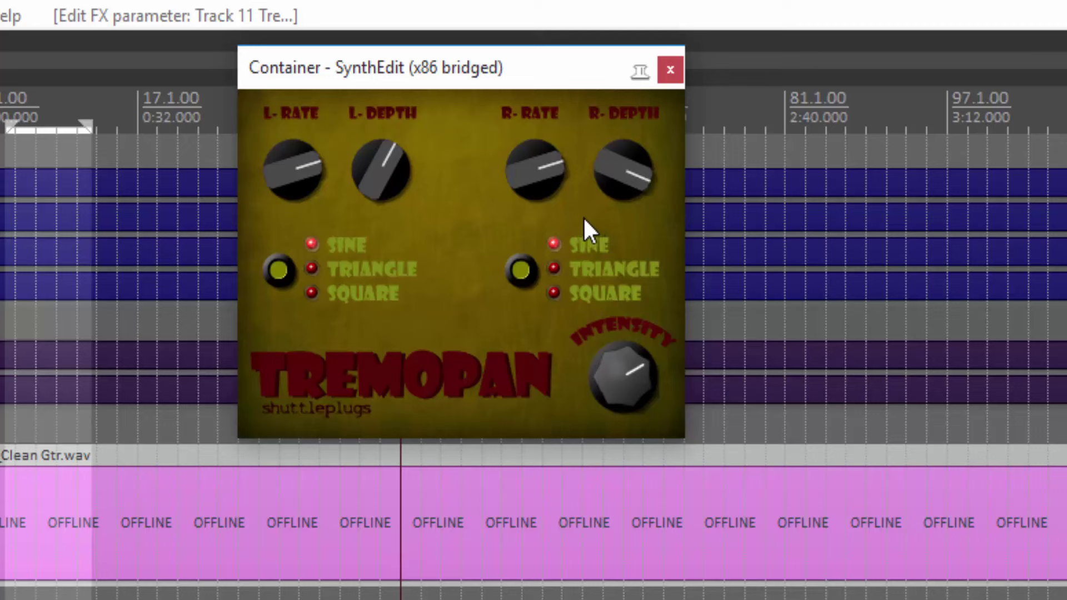
{"action": "left_click_drag", "start_coordinate": [612, 386], "coordinate": [625, 314]}
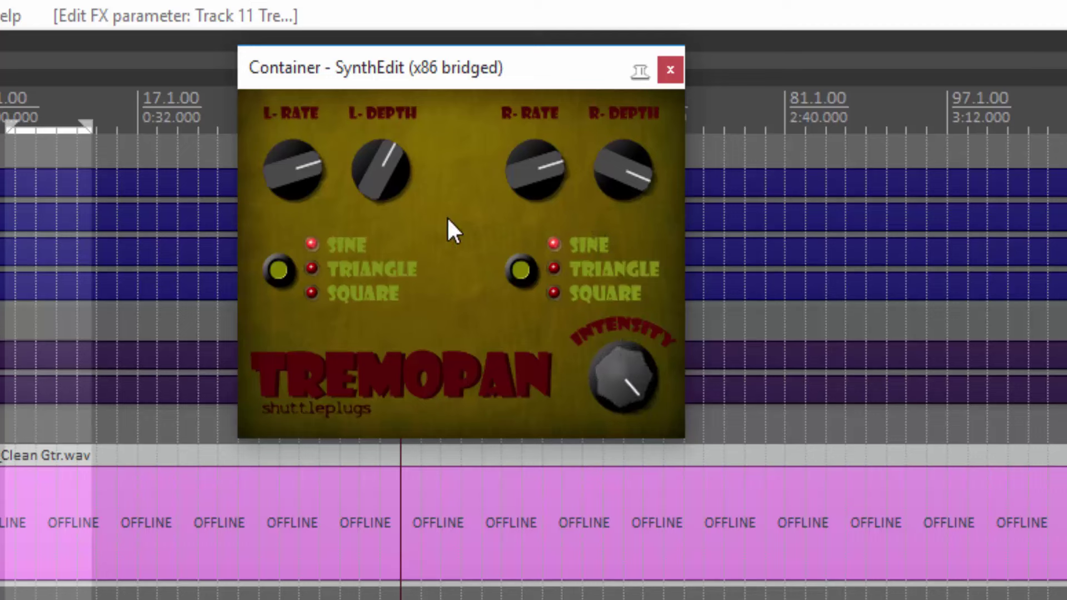
{"action": "left_click_drag", "start_coordinate": [615, 356], "coordinate": [613, 405]}
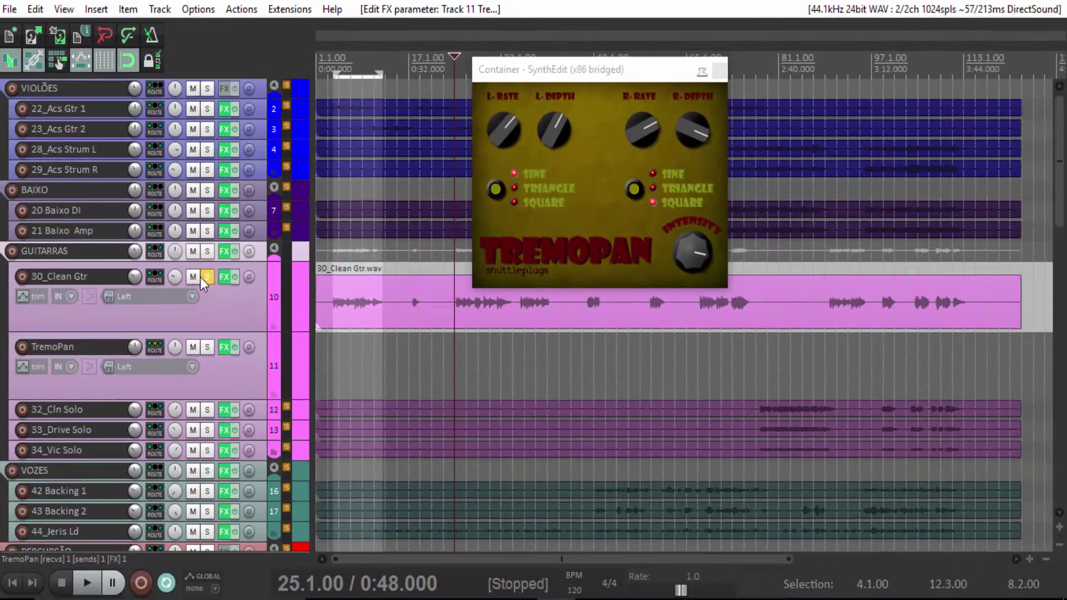
Step: Solo the 30_Clean Gtr and TremoPan tracks together
{"action": "left_click", "coordinate": [30, 330]}
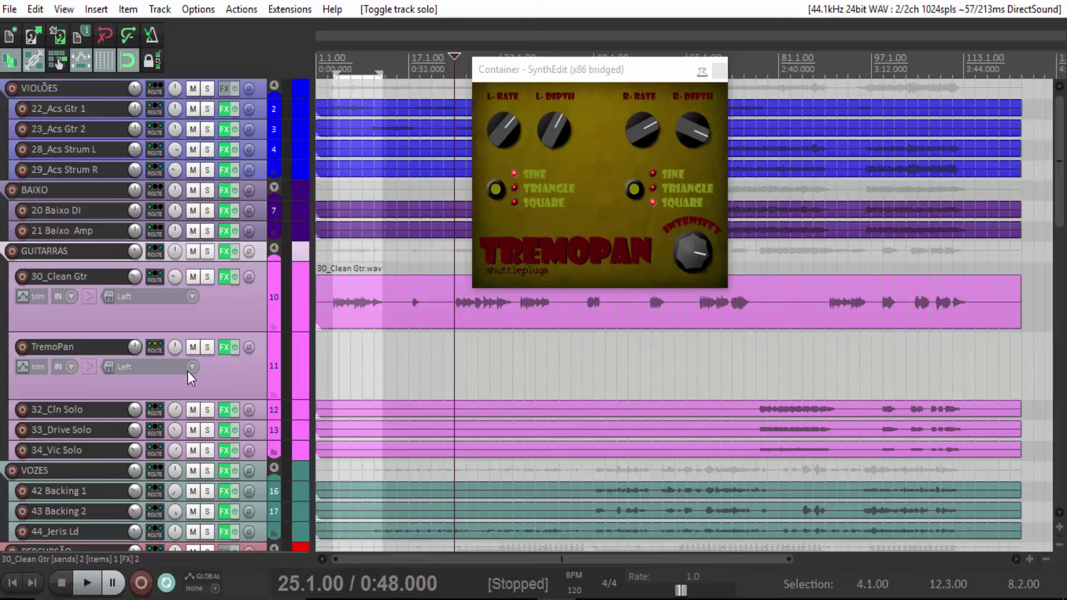
{"action": "left_click", "coordinate": [208, 278]}
{"action": "left_click", "coordinate": [207, 348]}
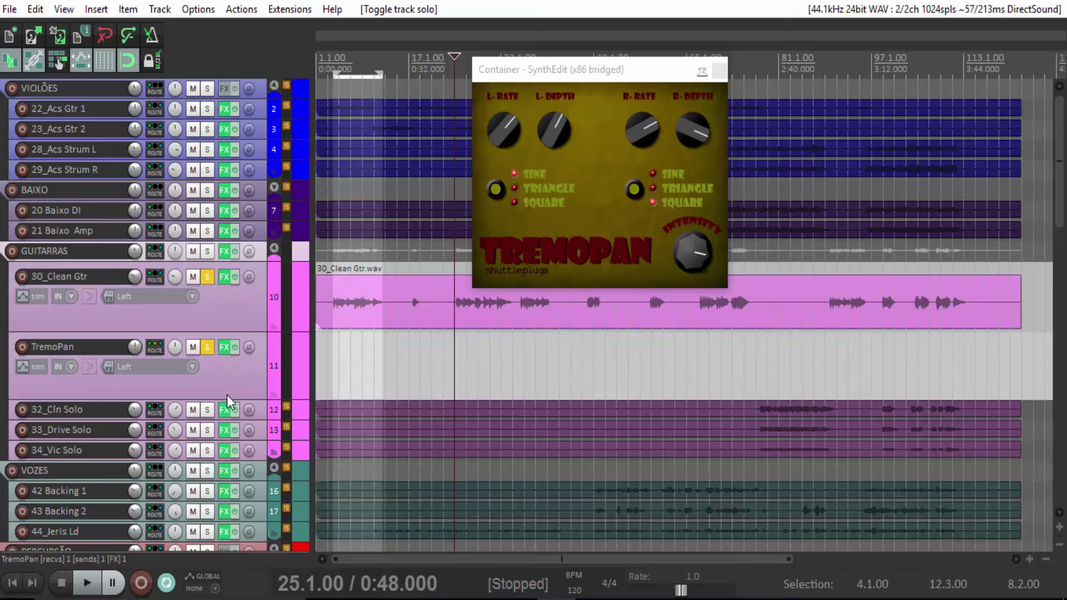
Step: Unmute the REVERB. VIOLÕES, DELAY GUITARRAS SOLO and COMP. GUITARRAS tracks, and solo COMP. GUITARRAS
{"action": "scroll", "coordinate": [227, 400], "scroll_direction": "down", "scroll_amount": 5}
{"action": "scroll", "coordinate": [224, 472], "scroll_direction": "up", "scroll_amount": 3}
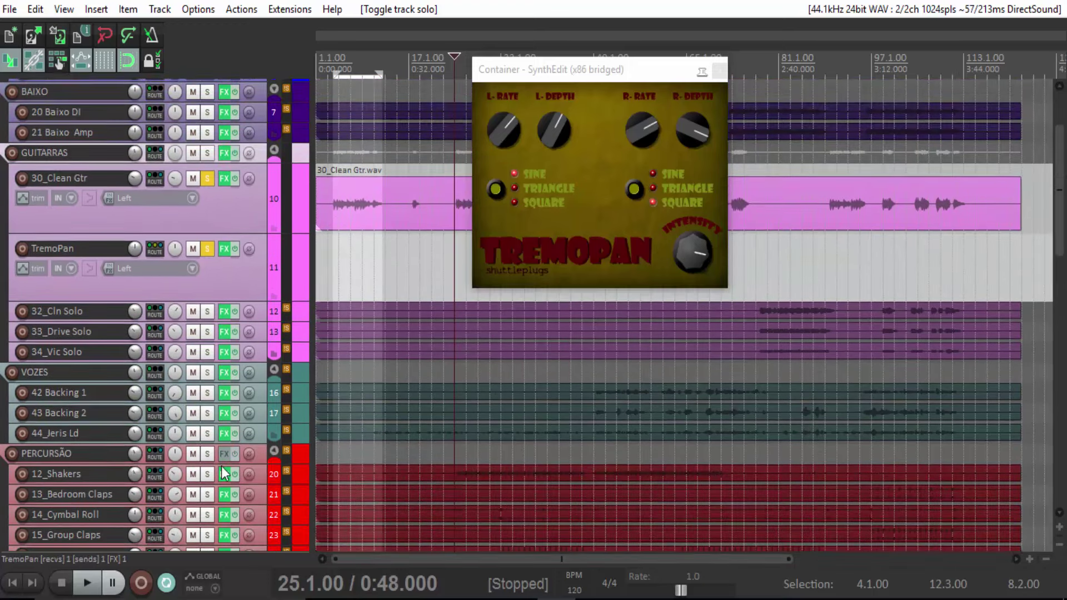
{"action": "scroll", "coordinate": [224, 472], "scroll_direction": "down", "scroll_amount": 8}
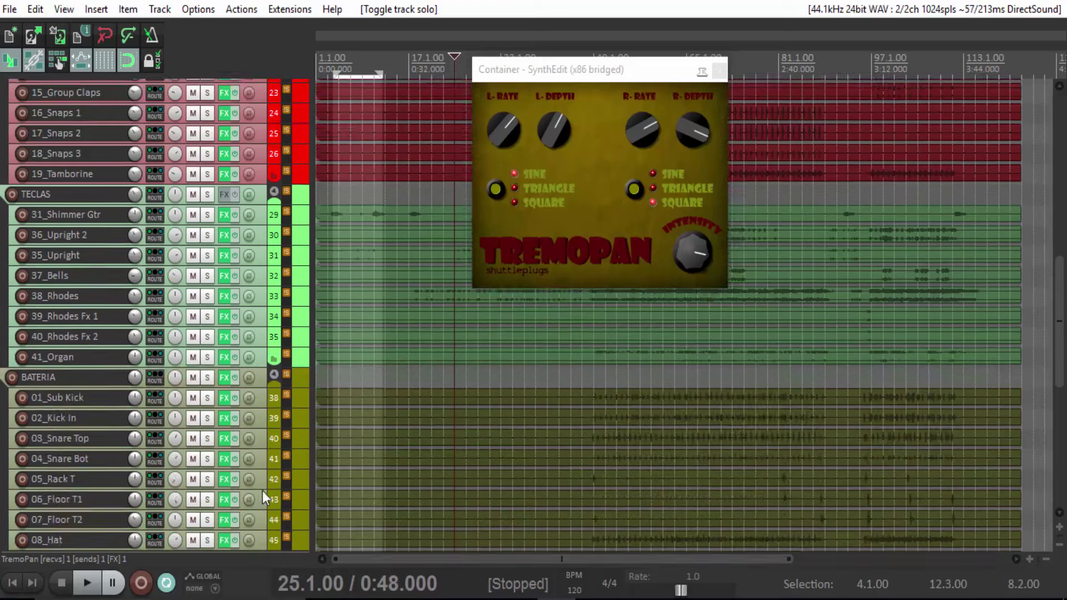
{"action": "scroll", "coordinate": [263, 492], "scroll_direction": "down", "scroll_amount": 6}
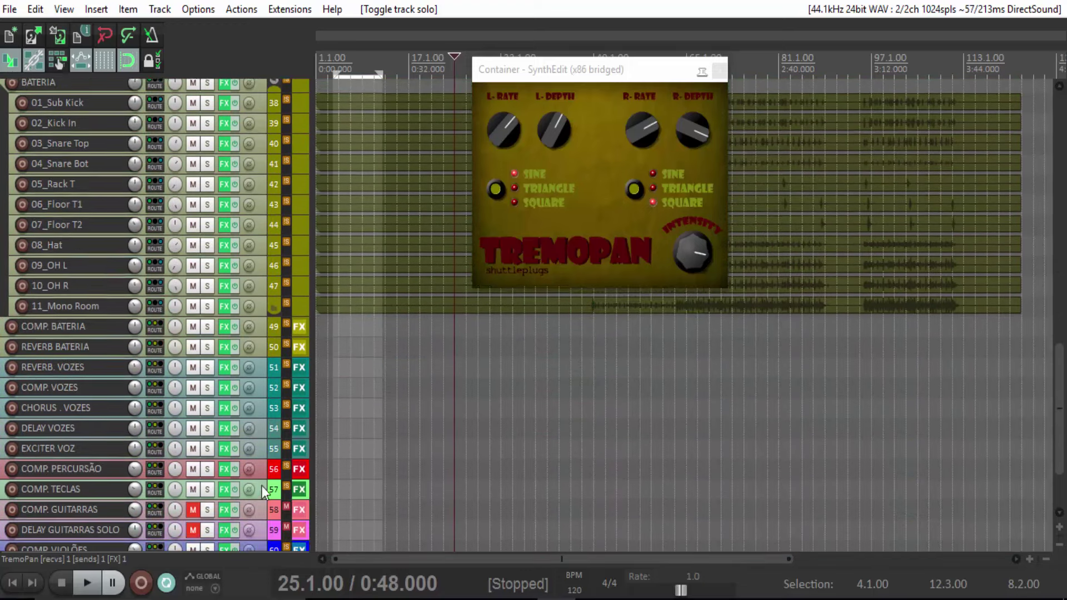
{"action": "scroll", "coordinate": [262, 485], "scroll_direction": "down", "scroll_amount": 3}
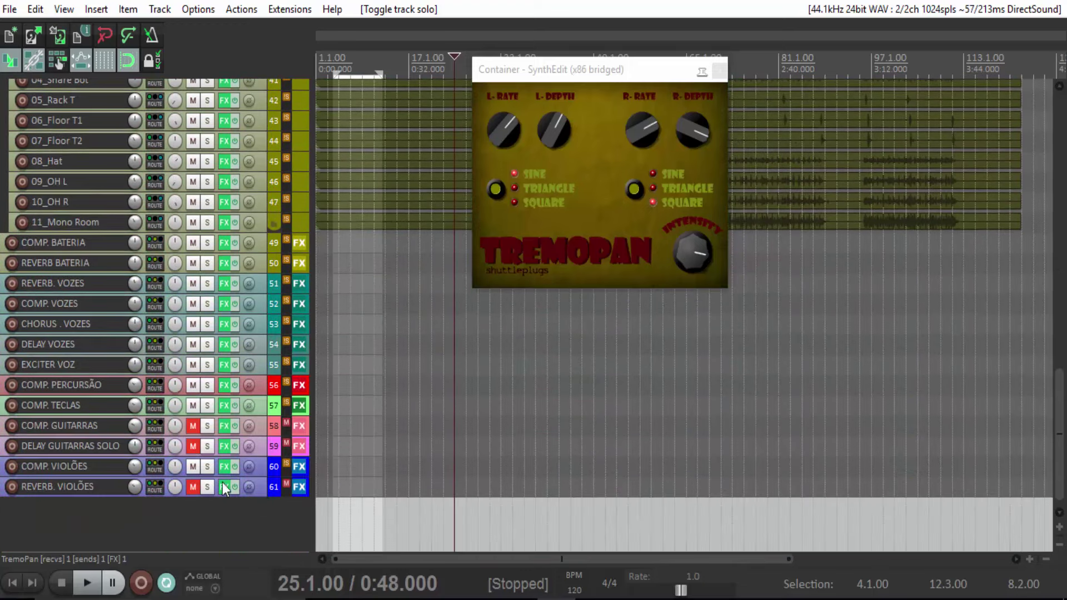
{"action": "left_click", "coordinate": [195, 488]}
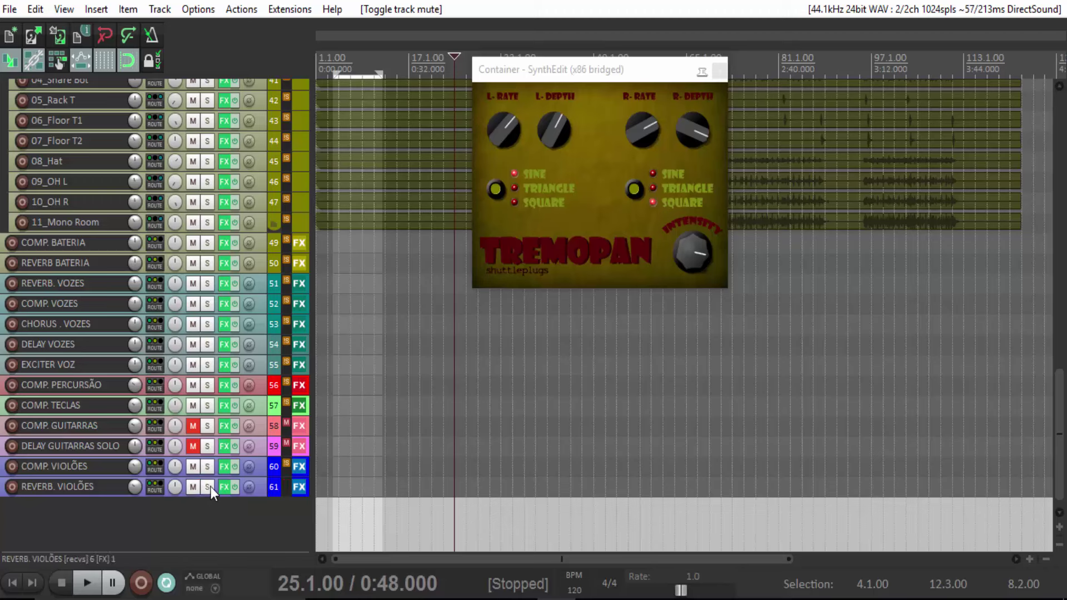
{"action": "left_click", "coordinate": [191, 446]}
{"action": "left_click", "coordinate": [206, 426]}
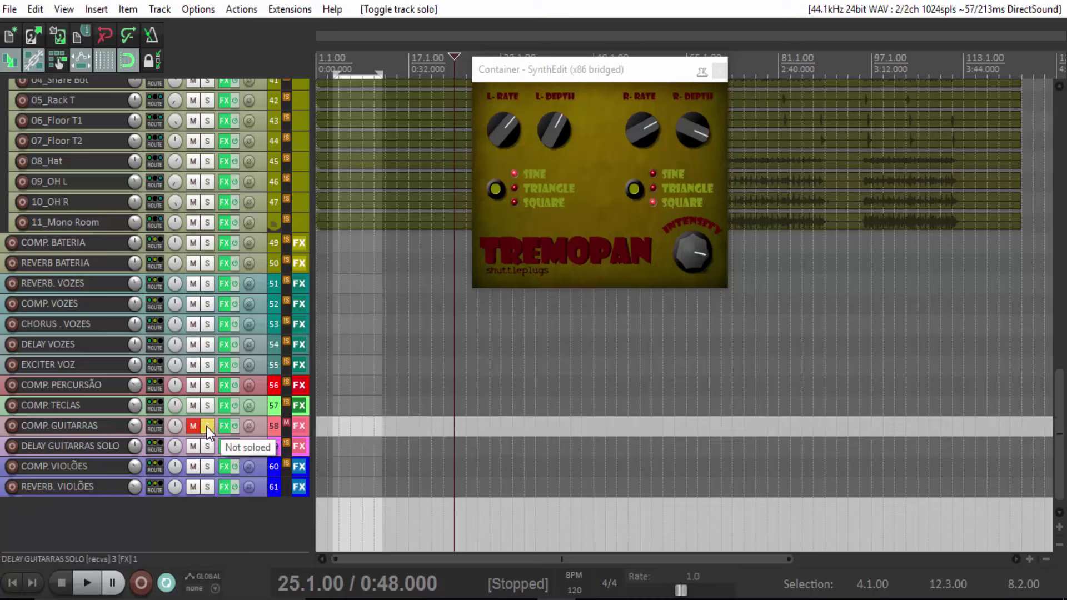
{"action": "left_click", "coordinate": [193, 426]}
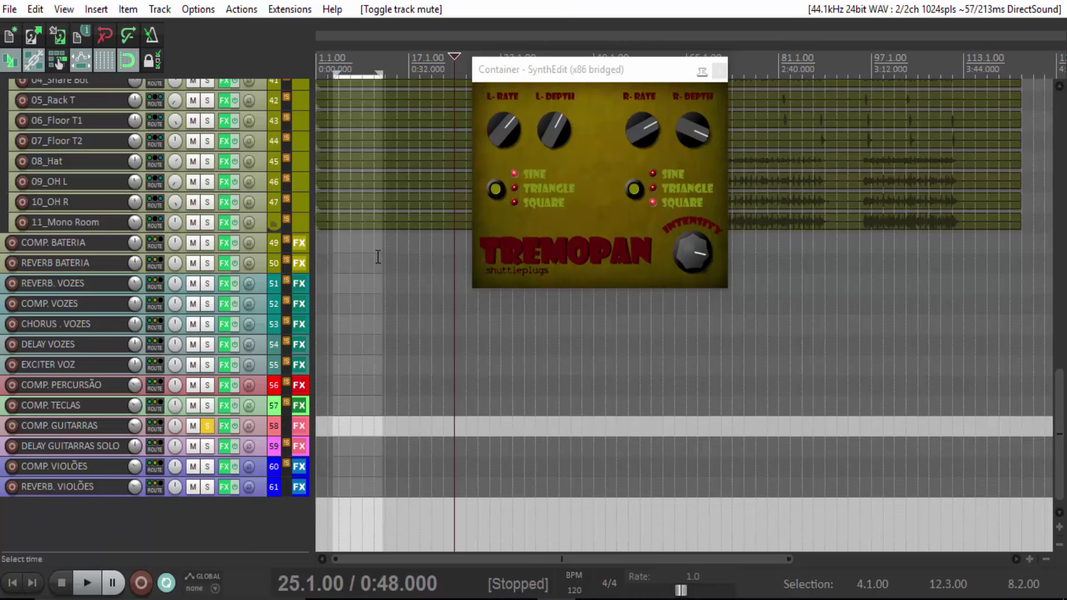
Step: Play from just before the time selection, set the right waveform to Sine, and vary the L-Rate and R-Rate knobs down and back up
{"action": "left_click", "coordinate": [347, 77]}
{"action": "key", "text": "space"}
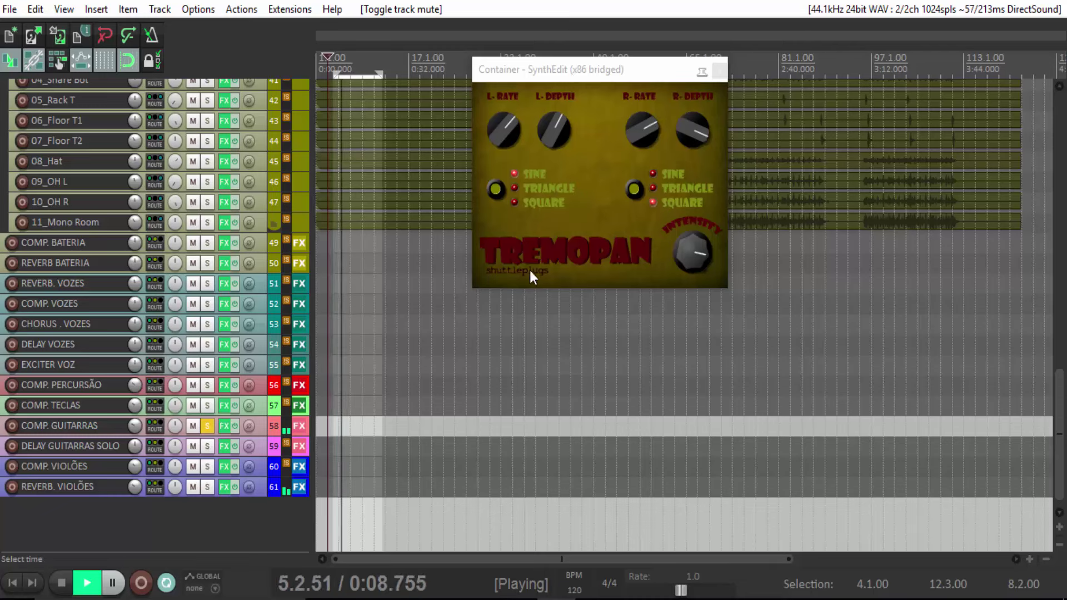
{"action": "mouse_move", "coordinate": [502, 136]}
{"action": "left_mouse_down"}
{"action": "mouse_move", "coordinate": [508, 151]}
{"action": "mouse_move", "coordinate": [512, 142]}
{"action": "left_mouse_up"}
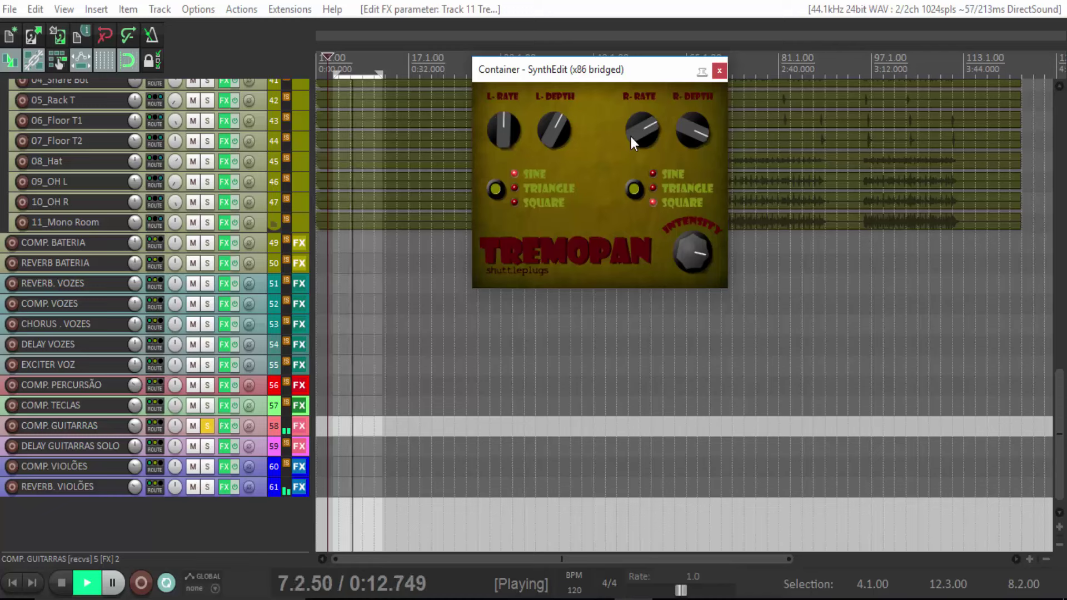
{"action": "left_click_drag", "start_coordinate": [630, 136], "coordinate": [634, 165]}
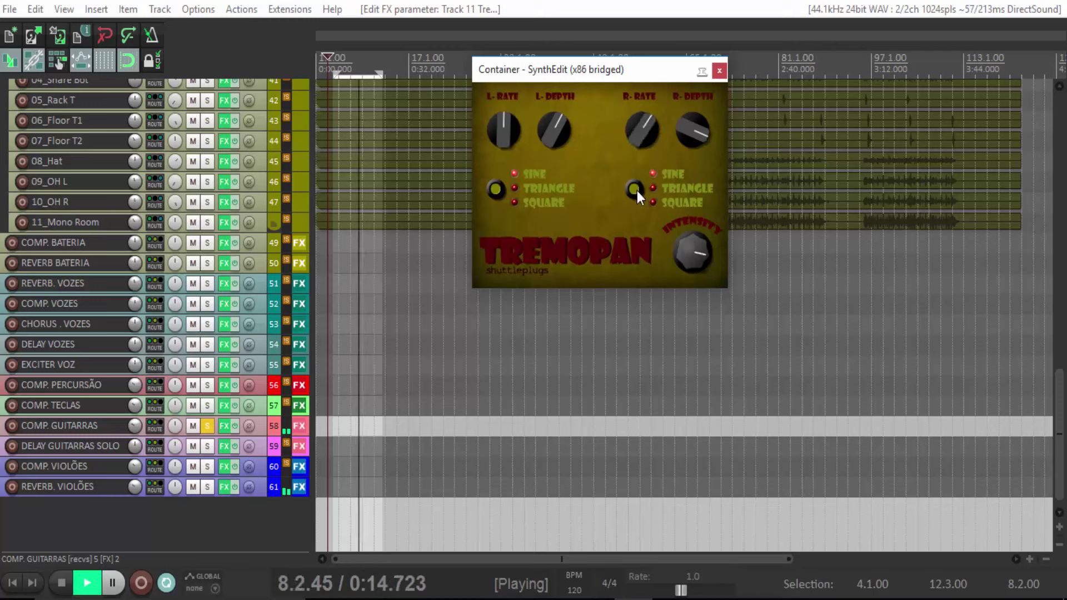
{"action": "left_click_drag", "start_coordinate": [652, 138], "coordinate": [641, 125]}
{"action": "left_click_drag", "start_coordinate": [502, 134], "coordinate": [498, 122]}
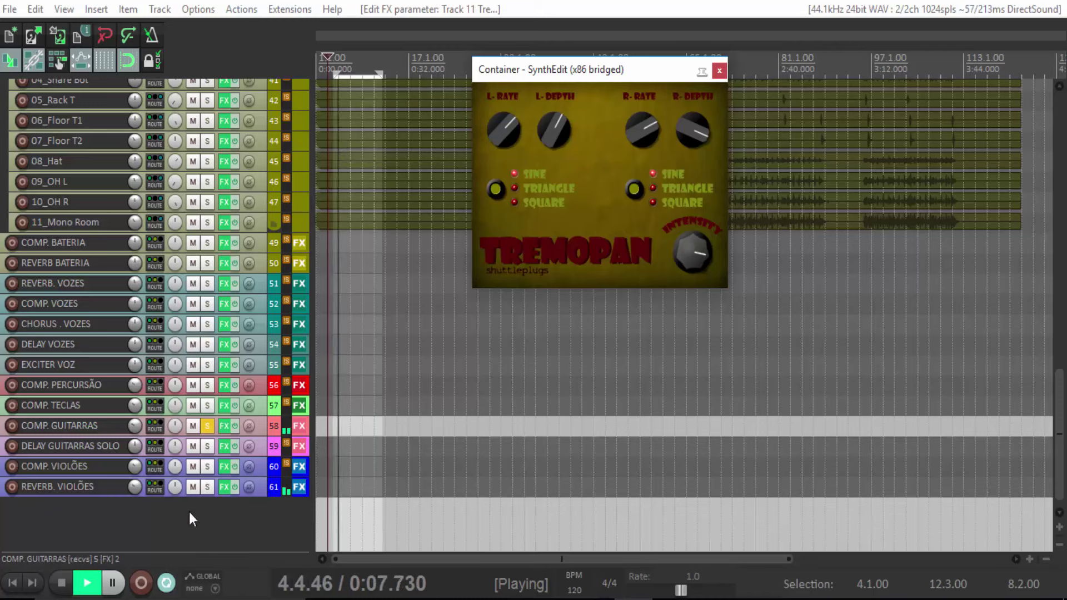
Step: Solo the REVERB. VIOLÕES and DELAY GUITARRAS SOLO tracks alongside COMP. GUITARRAS during playback, and stop the playback
{"action": "left_click", "coordinate": [207, 488]}
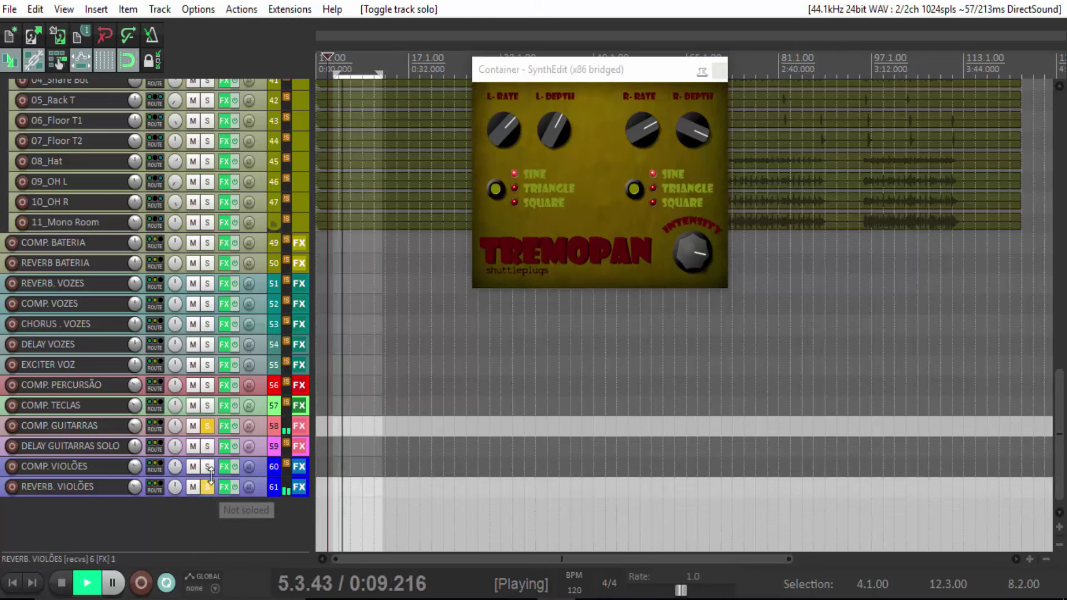
{"action": "left_click", "coordinate": [207, 447]}
{"action": "left_click", "coordinate": [62, 582]}
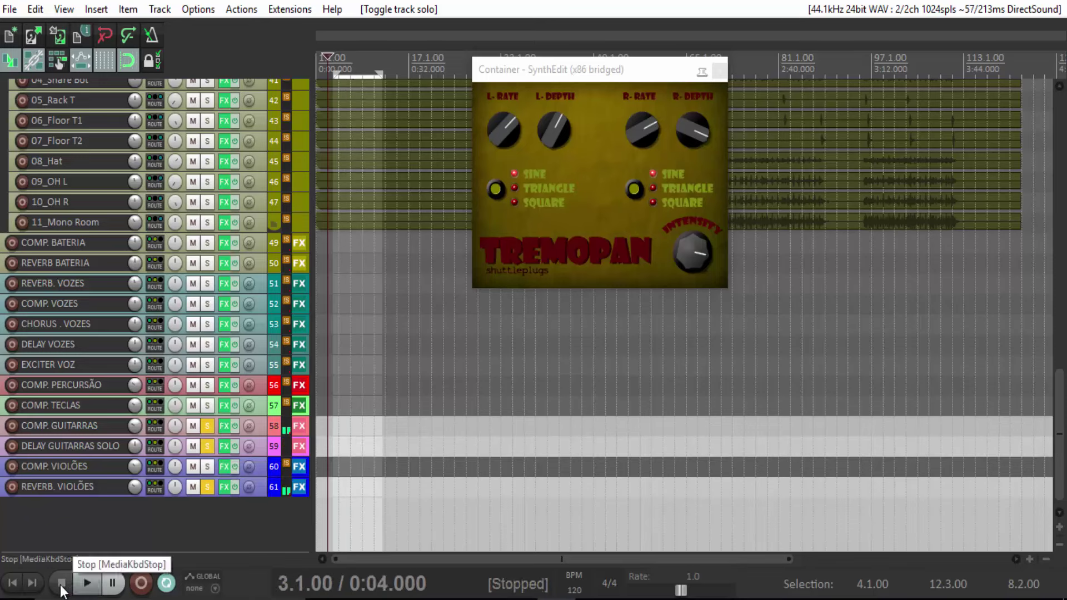
Step: Return to the project start, switch off repeat, and unsolo REVERB. VIOLÕES, DELAY GUITARRAS SOLO and COMP. GUITARRAS
{"action": "left_click", "coordinate": [11, 583]}
{"action": "left_click", "coordinate": [207, 486]}
{"action": "left_click", "coordinate": [207, 446]}
Step: Unsolo the TremoPan and 30_Clean Gtr tracks and play the full mix from the project start
{"action": "scroll", "coordinate": [167, 473], "scroll_direction": "up", "scroll_amount": 3}
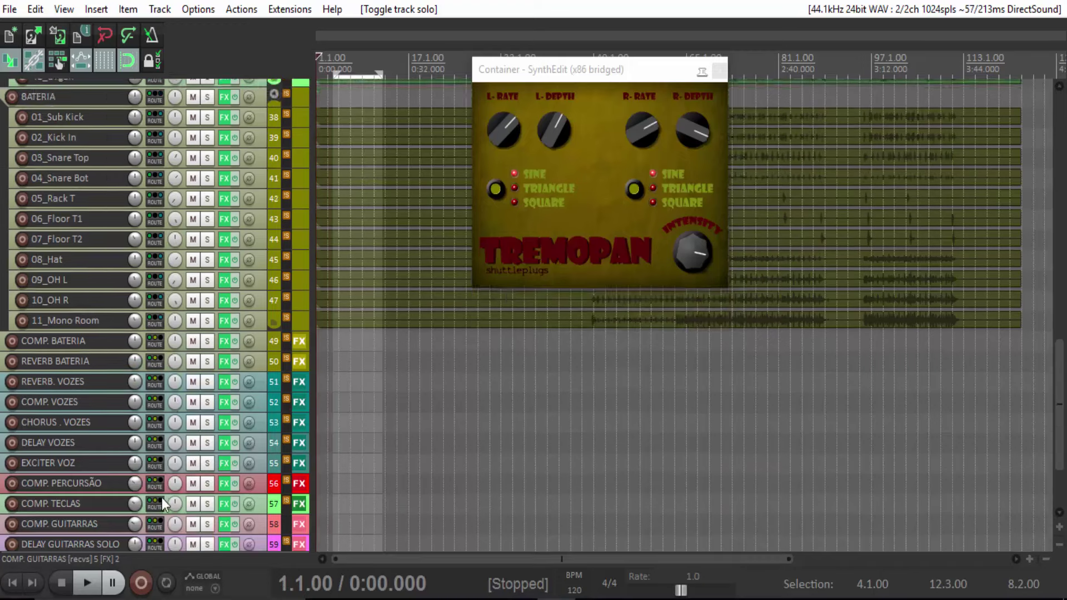
{"action": "scroll", "coordinate": [161, 498], "scroll_direction": "up", "scroll_amount": 10}
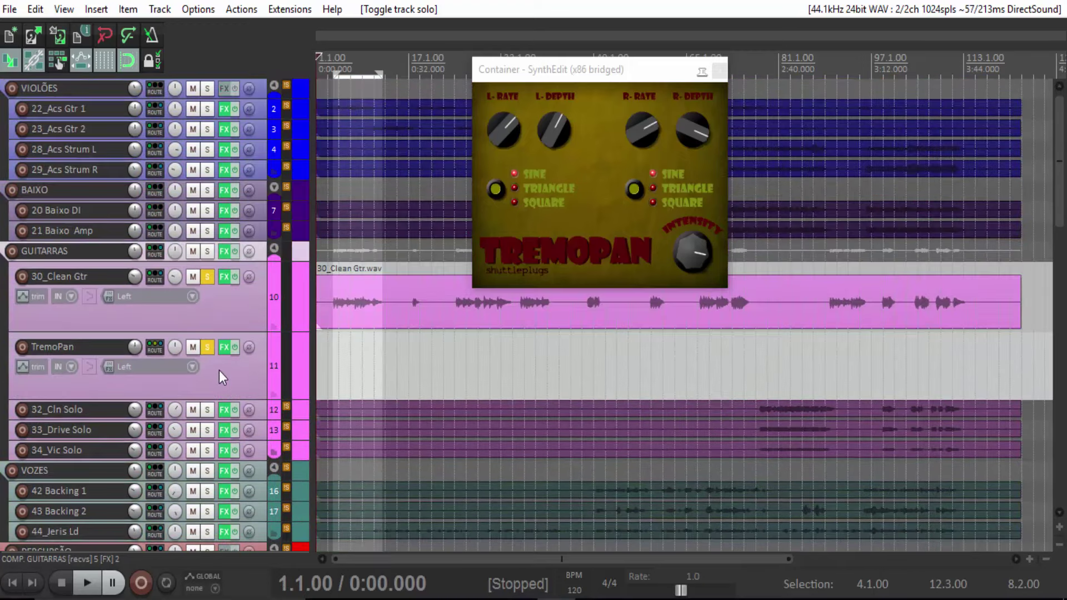
{"action": "left_click", "coordinate": [208, 347]}
{"action": "left_click", "coordinate": [207, 276]}
{"action": "key", "text": "space"}
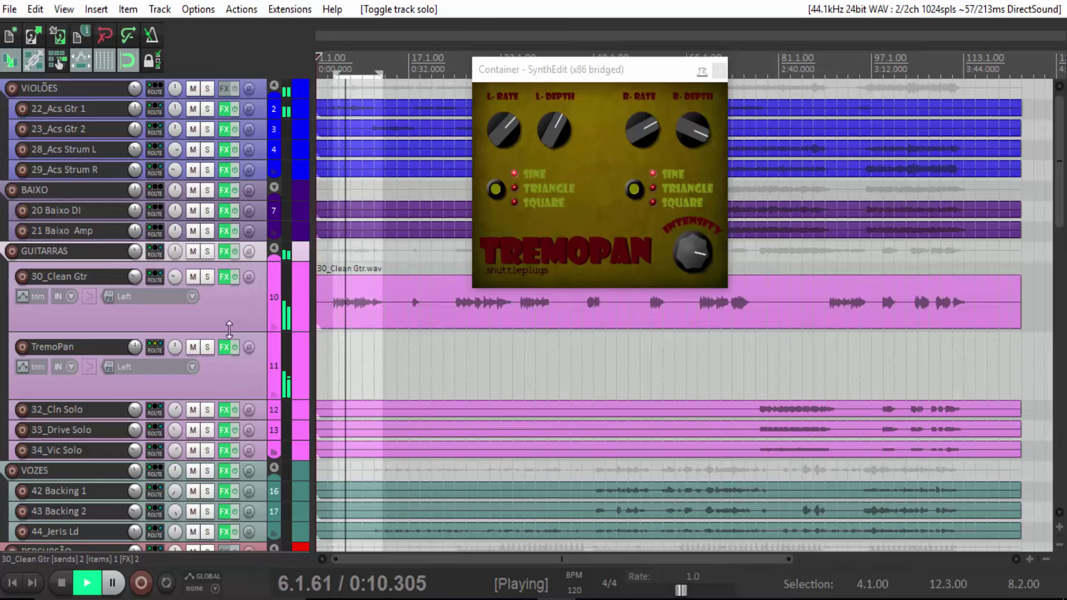
Step: Collapse the 30_Clean Gtr and TremoPan tracks to minimum height and move the TremoPan plug-in window up, clear of the timeline ruler
{"action": "left_click_drag", "start_coordinate": [244, 332], "coordinate": [267, 259]}
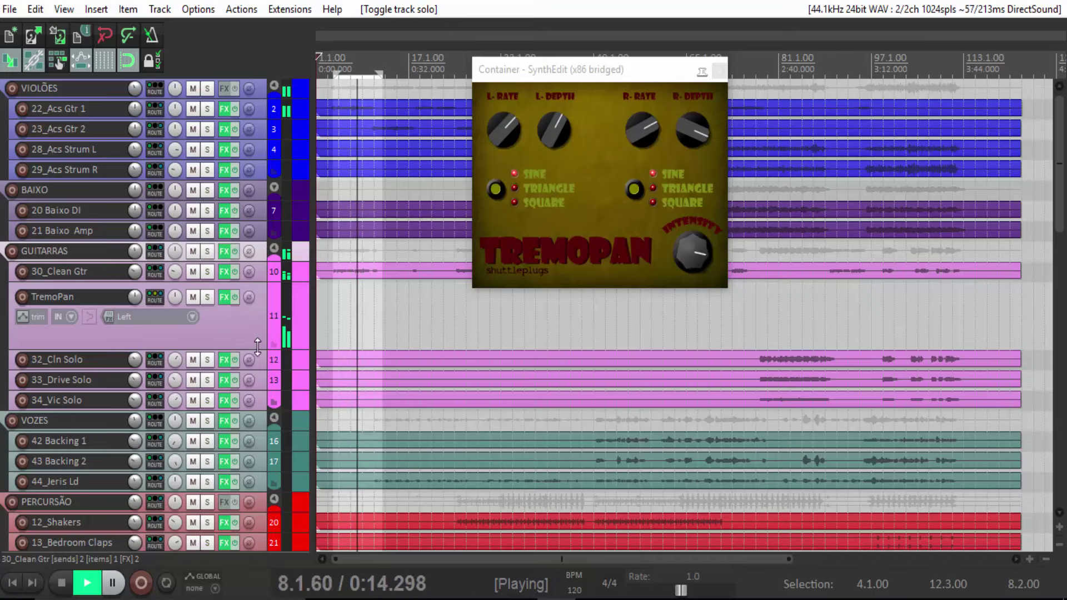
{"action": "left_click_drag", "start_coordinate": [255, 350], "coordinate": [259, 293]}
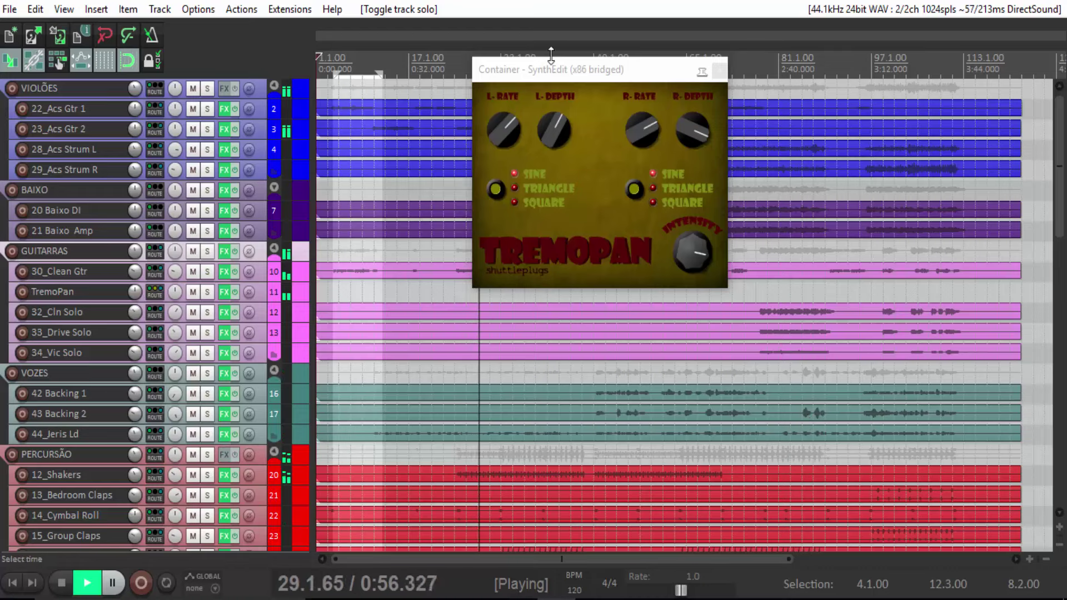
{"action": "left_click_drag", "start_coordinate": [566, 65], "coordinate": [560, 38]}
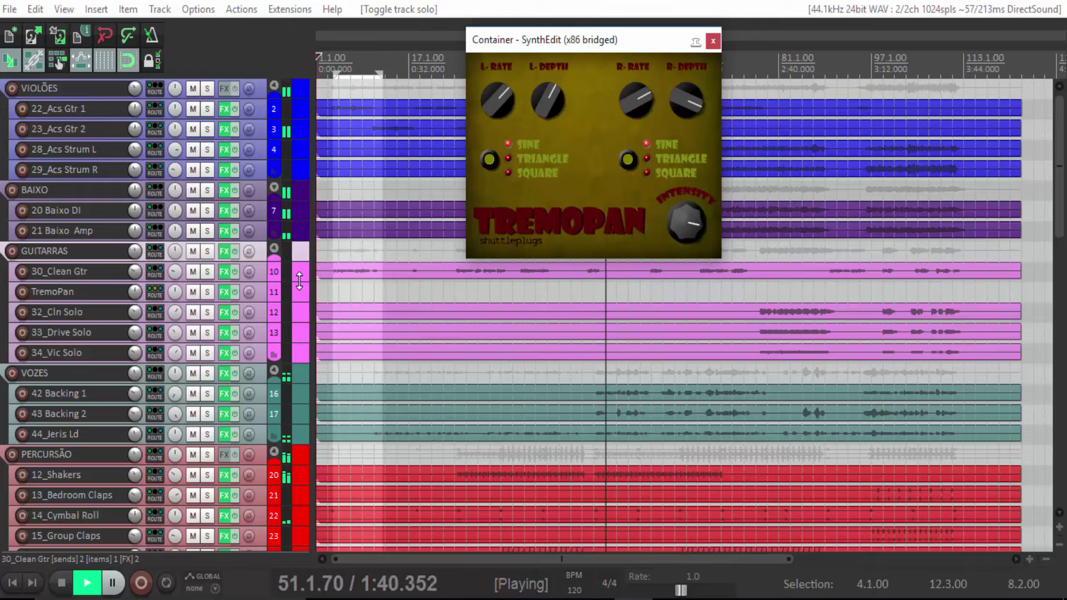
Step: Enlarge the 30_Clean Gtr track to follow its waveform during full-mix playback, collapse it again and stop playback
{"action": "left_click_drag", "start_coordinate": [299, 281], "coordinate": [307, 359]}
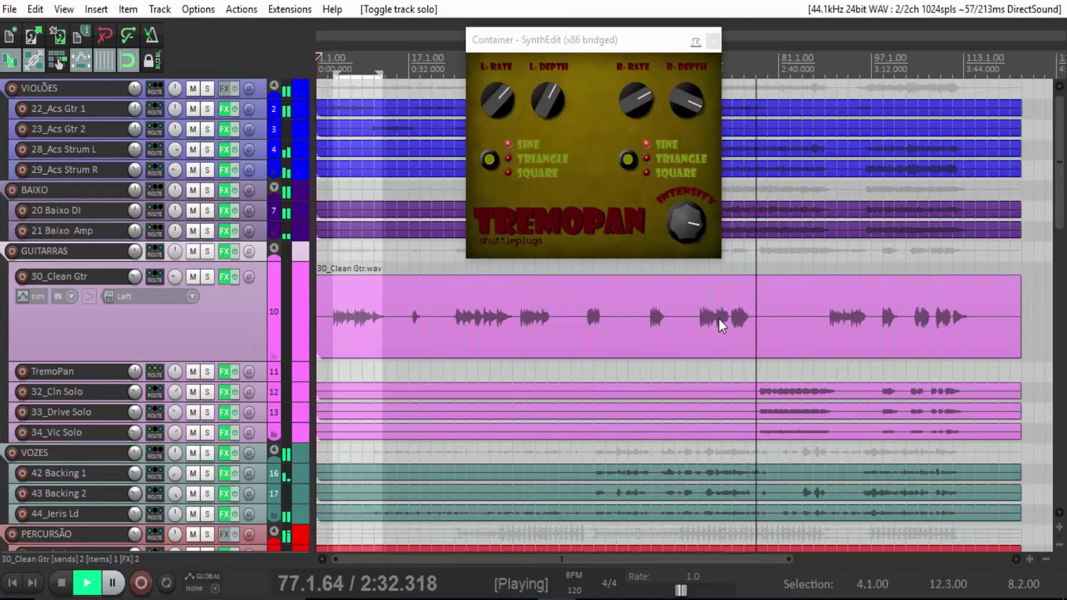
{"action": "left_click_drag", "start_coordinate": [256, 359], "coordinate": [259, 273]}
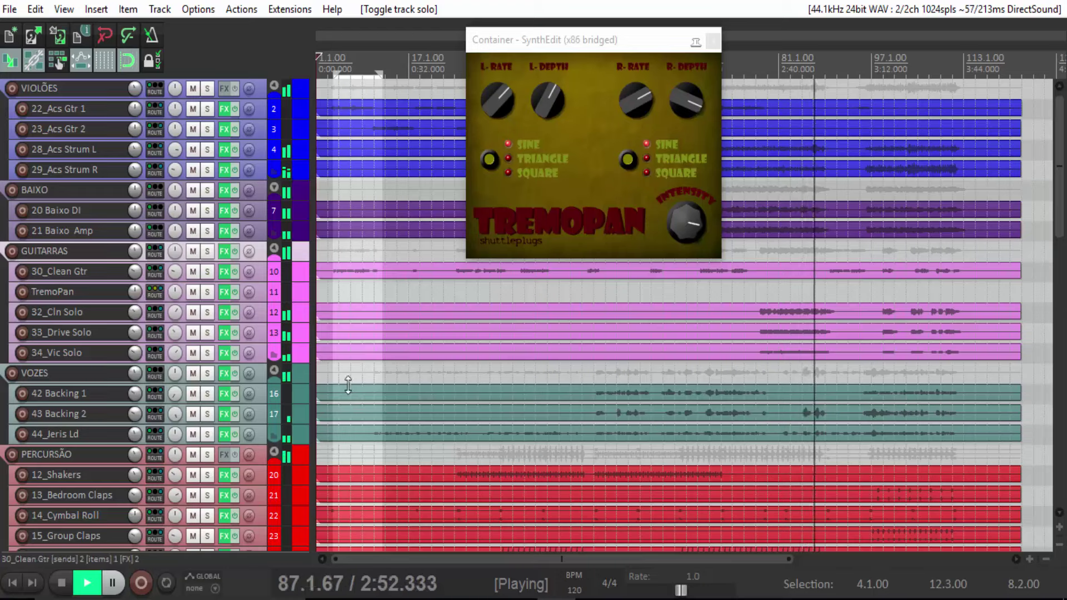
{"action": "left_click", "coordinate": [63, 589]}
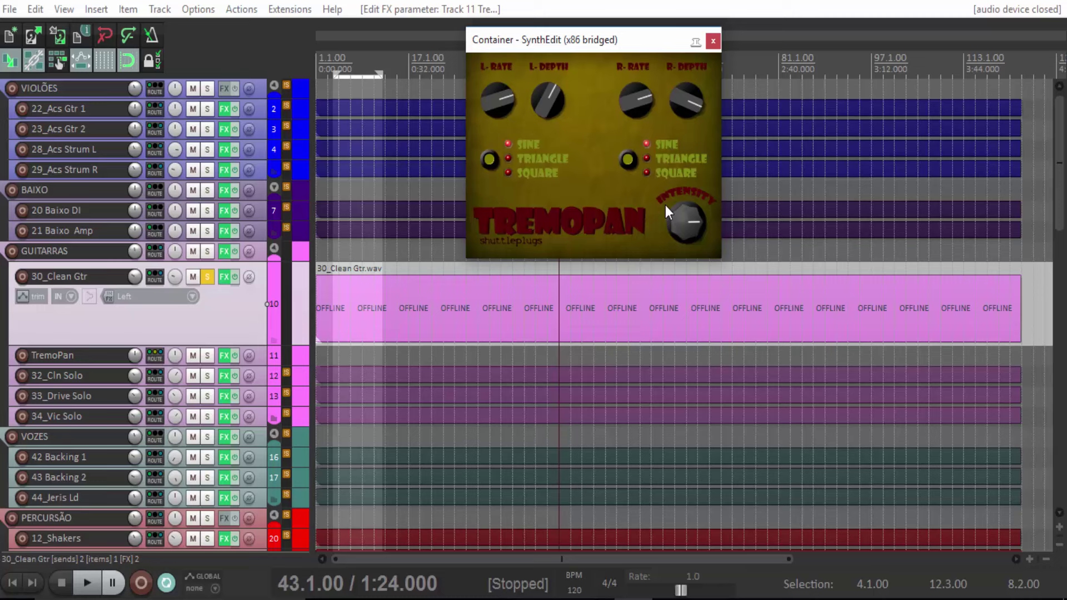
Step: Place the edit cursor at 23.1.00, just before the phrase on the soloed 30_Clean Gtr track
{"action": "left_click", "coordinate": [444, 266]}
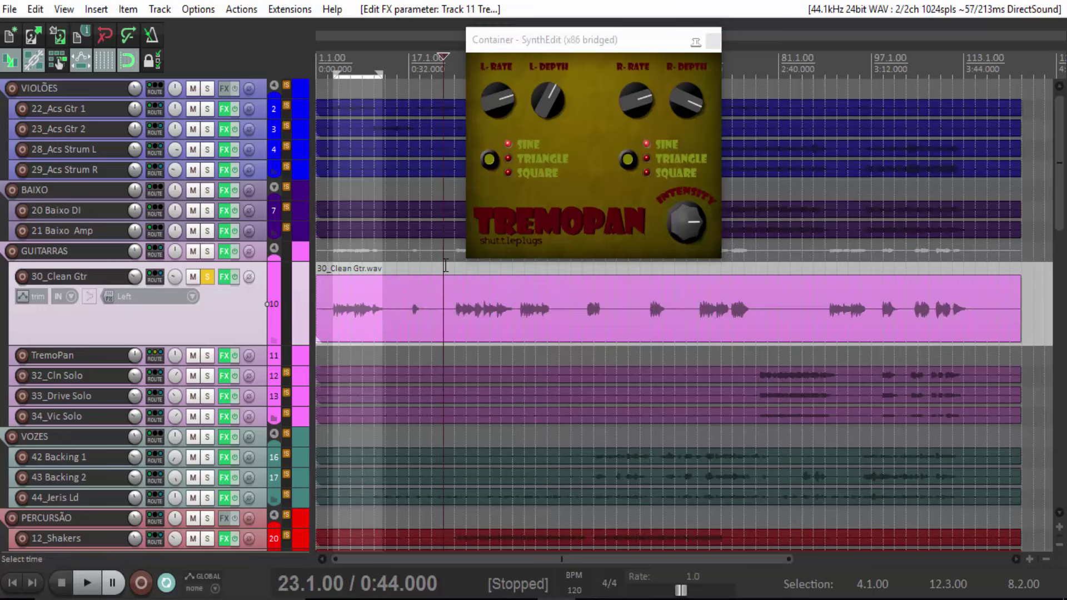